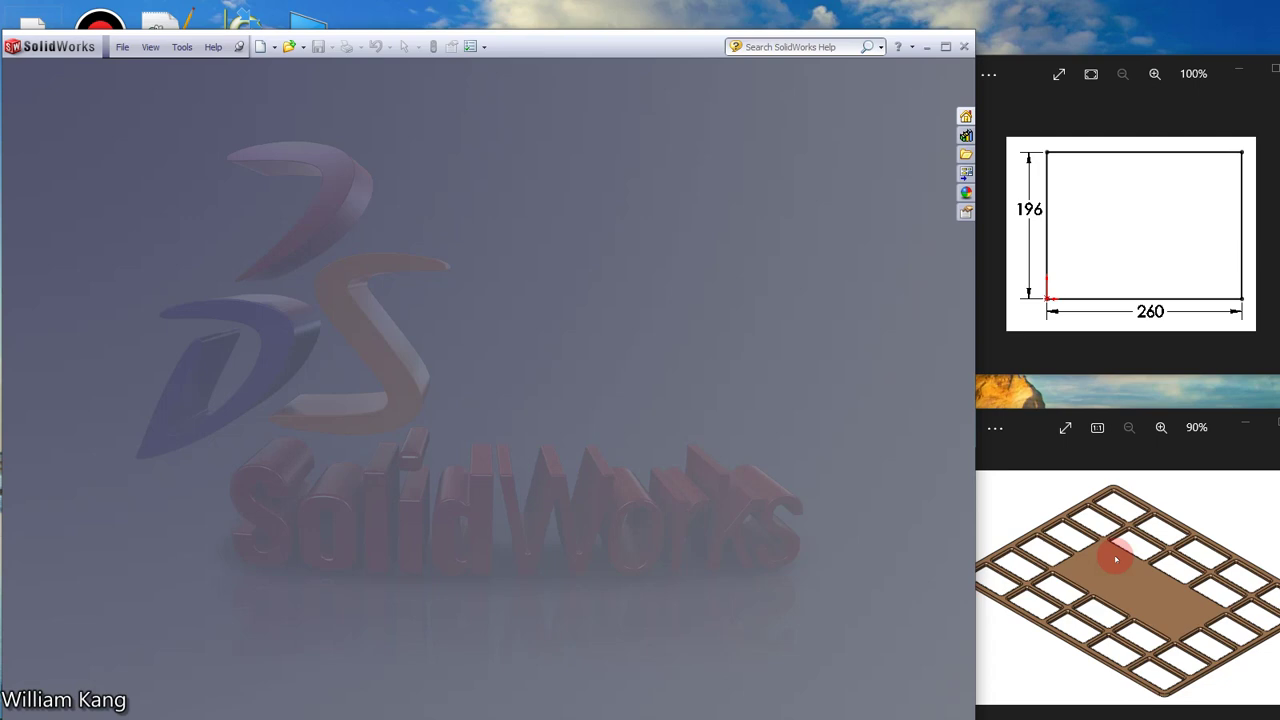
Create a new blank SolidWorks part document, Part4.
left_click(274, 48)
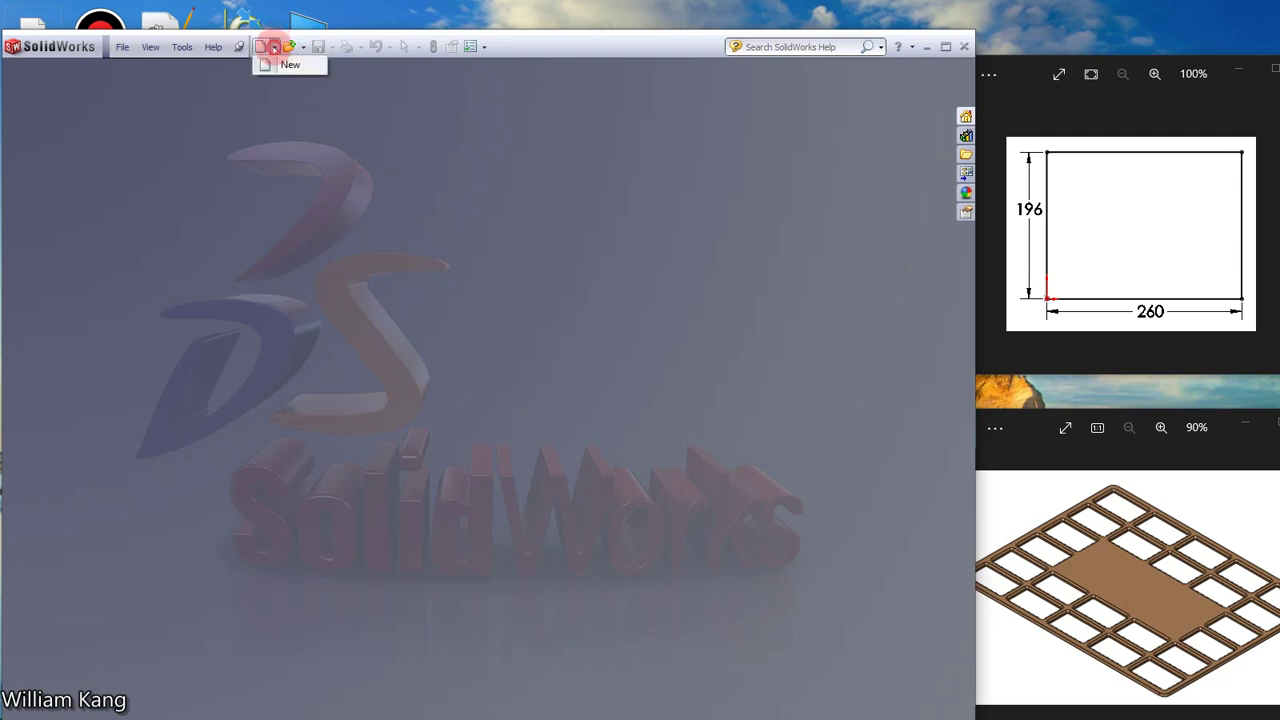
left_click(288, 64)
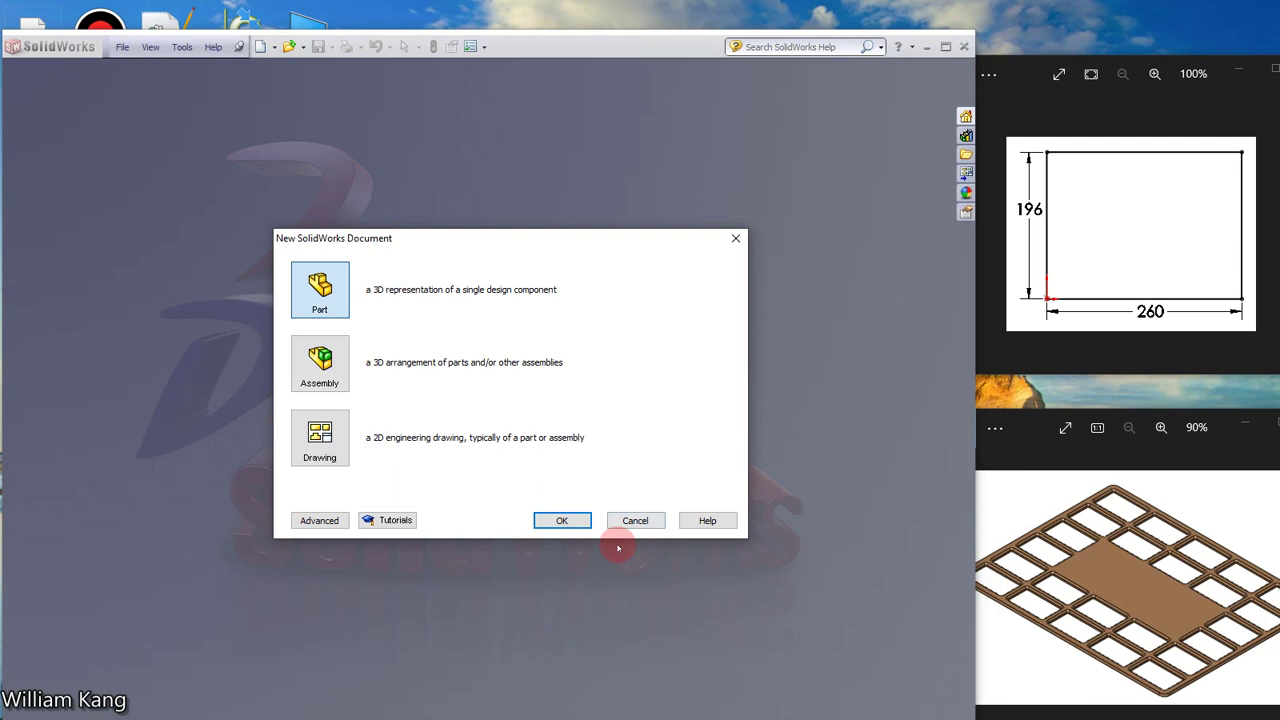
left_click(563, 522)
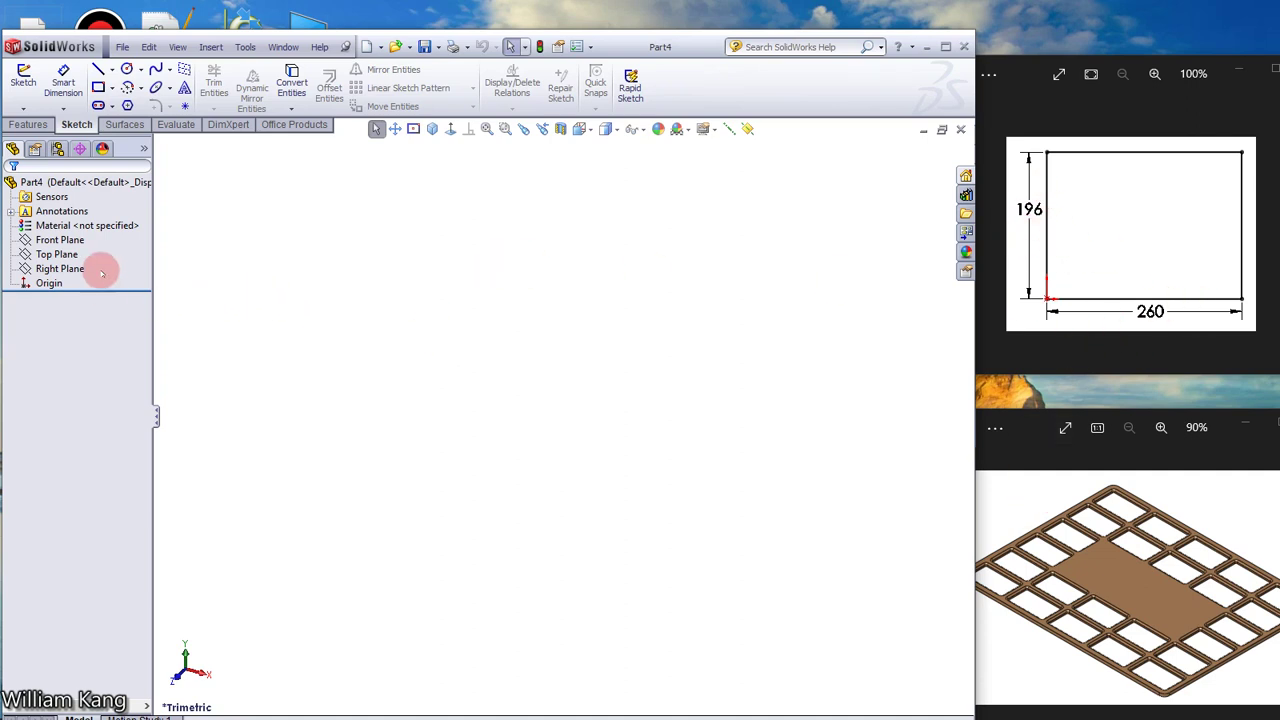
Sketch a corner rectangle from the origin on the Top Plane, viewed isometrically.
left_click(60, 255)
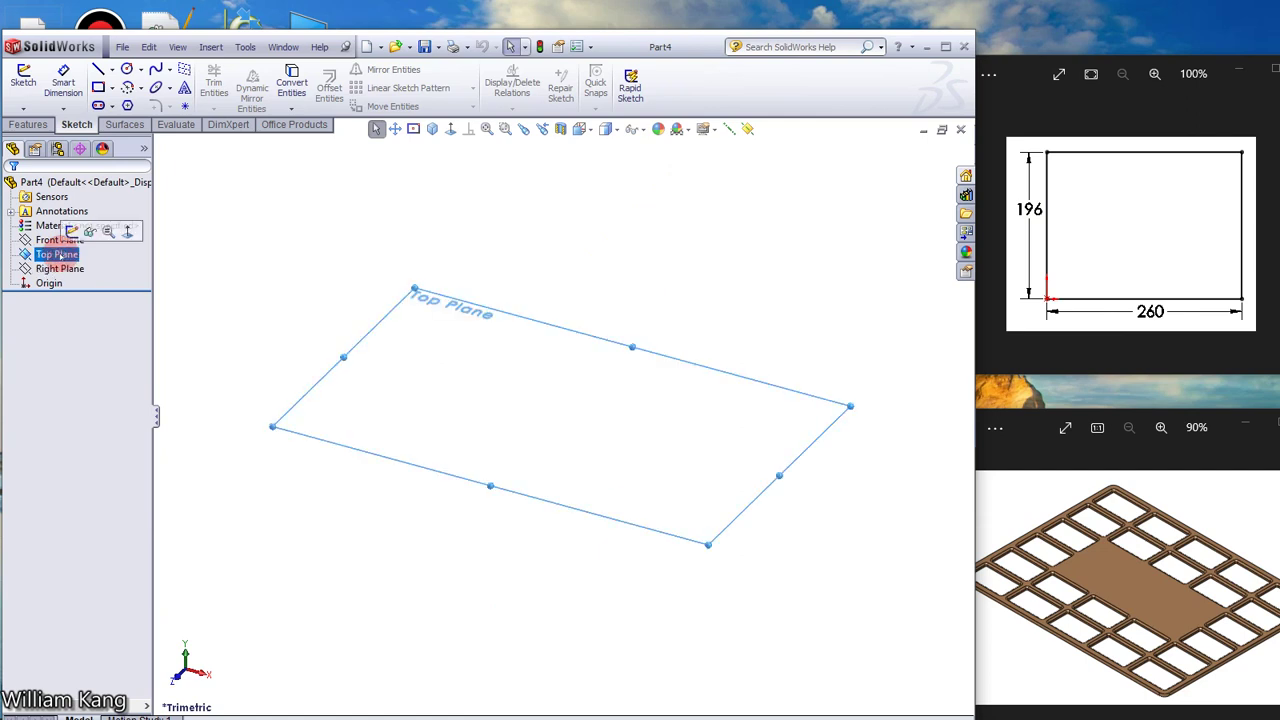
left_click(70, 228)
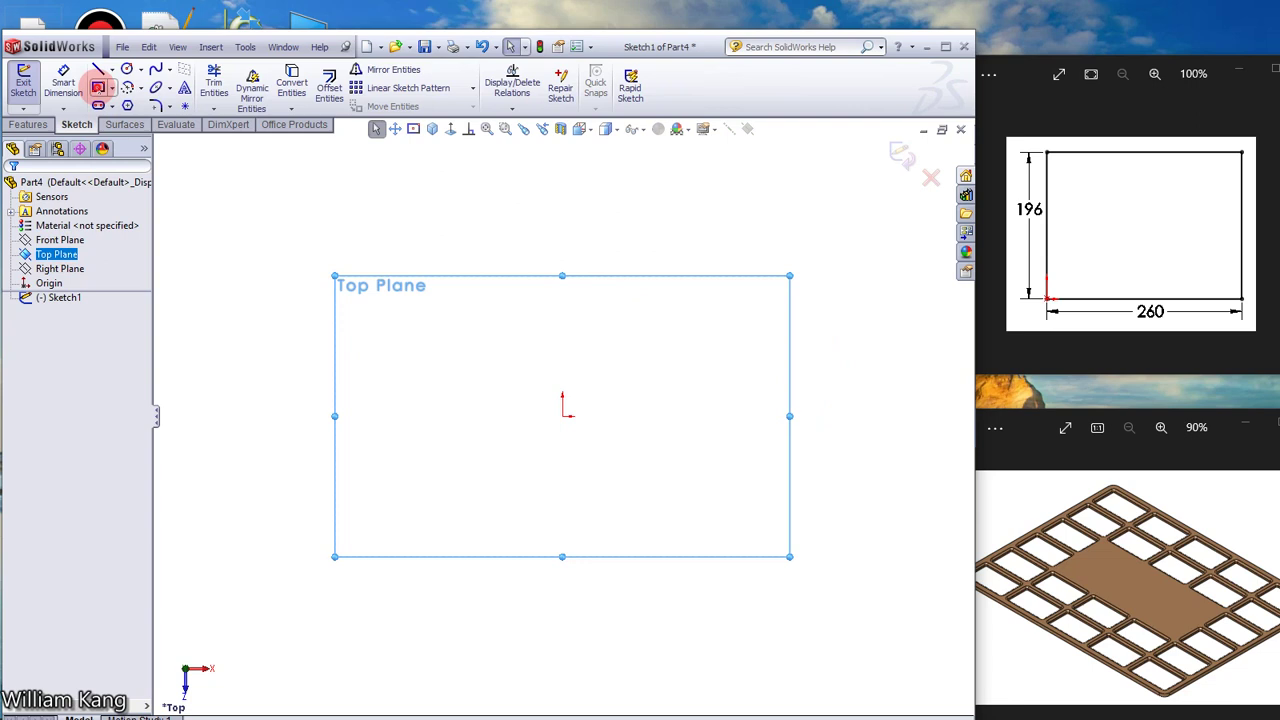
left_click(98, 87)
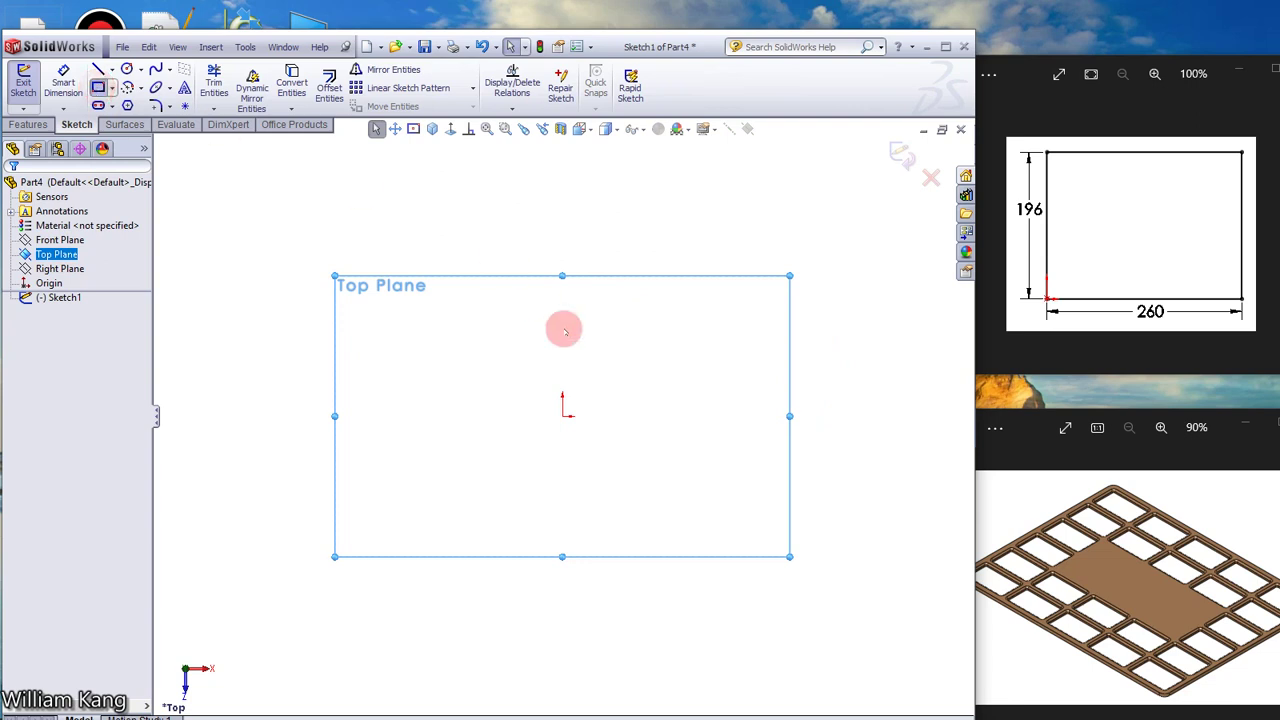
left_click(563, 415)
left_click(839, 264)
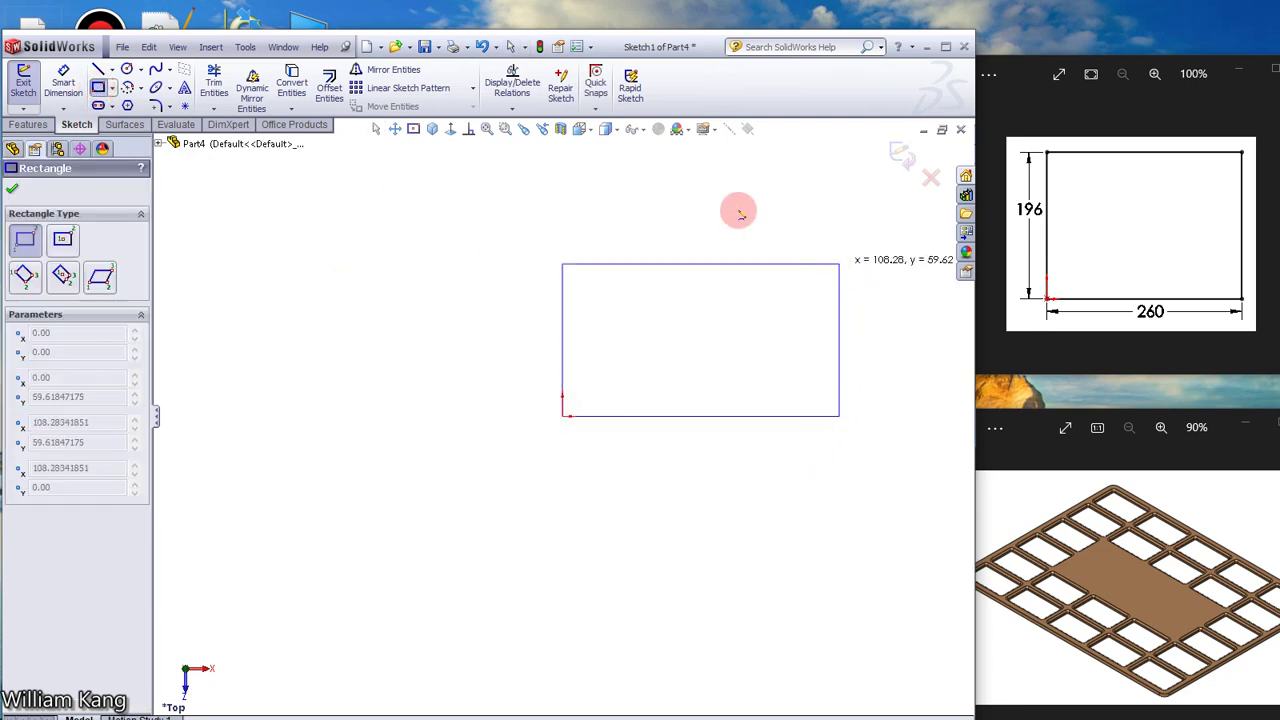
left_click(433, 129)
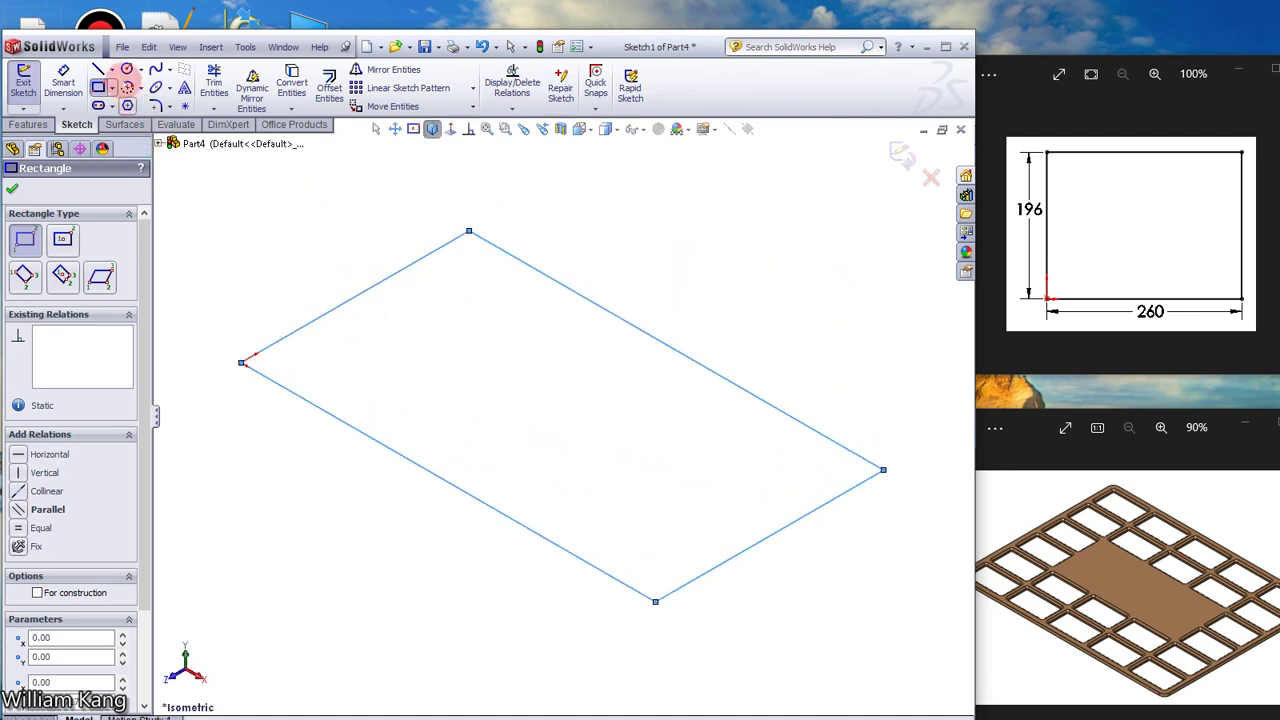
Dimension the rectangle's left edge to 196 and fit the sketch in view.
left_click(63, 82)
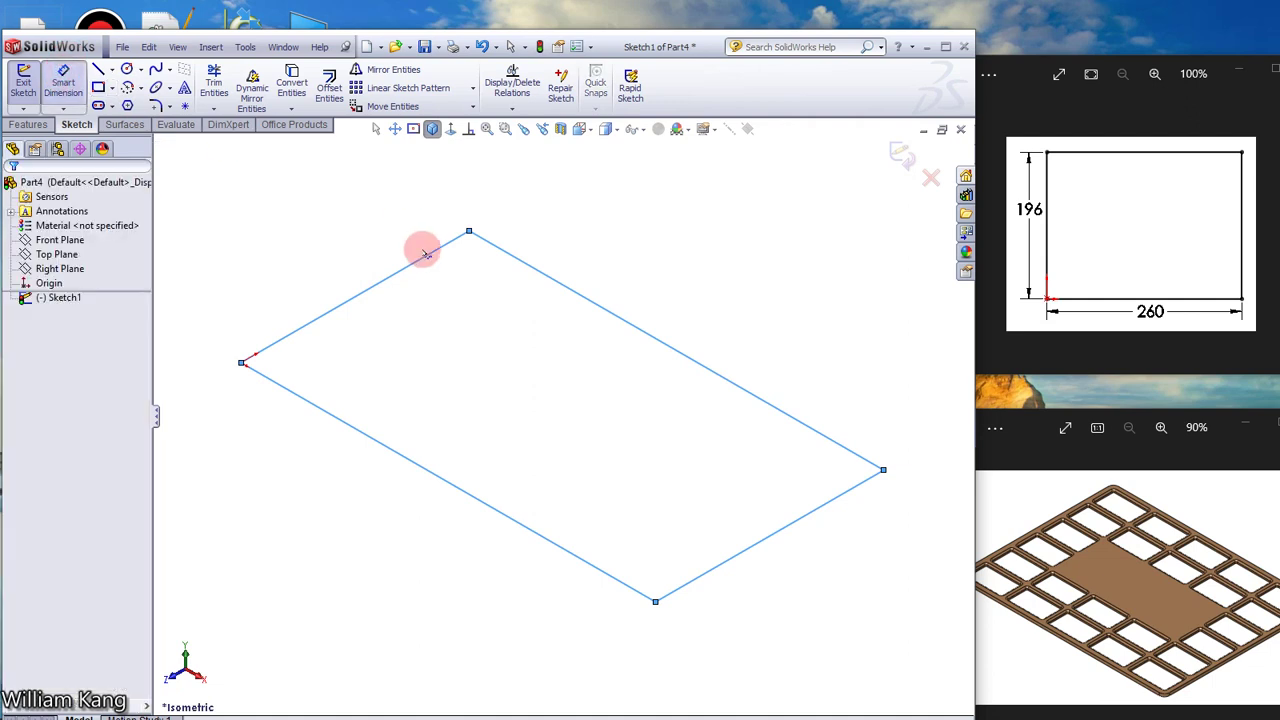
left_click(357, 274)
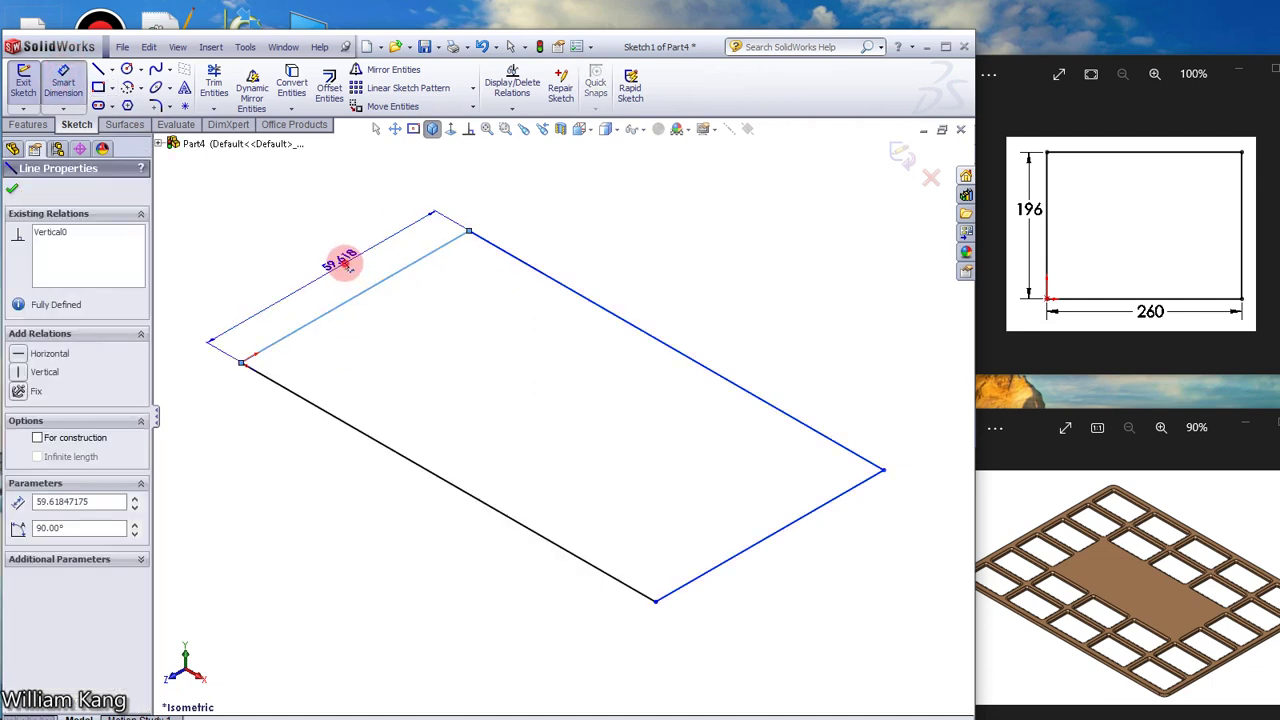
left_click(337, 250)
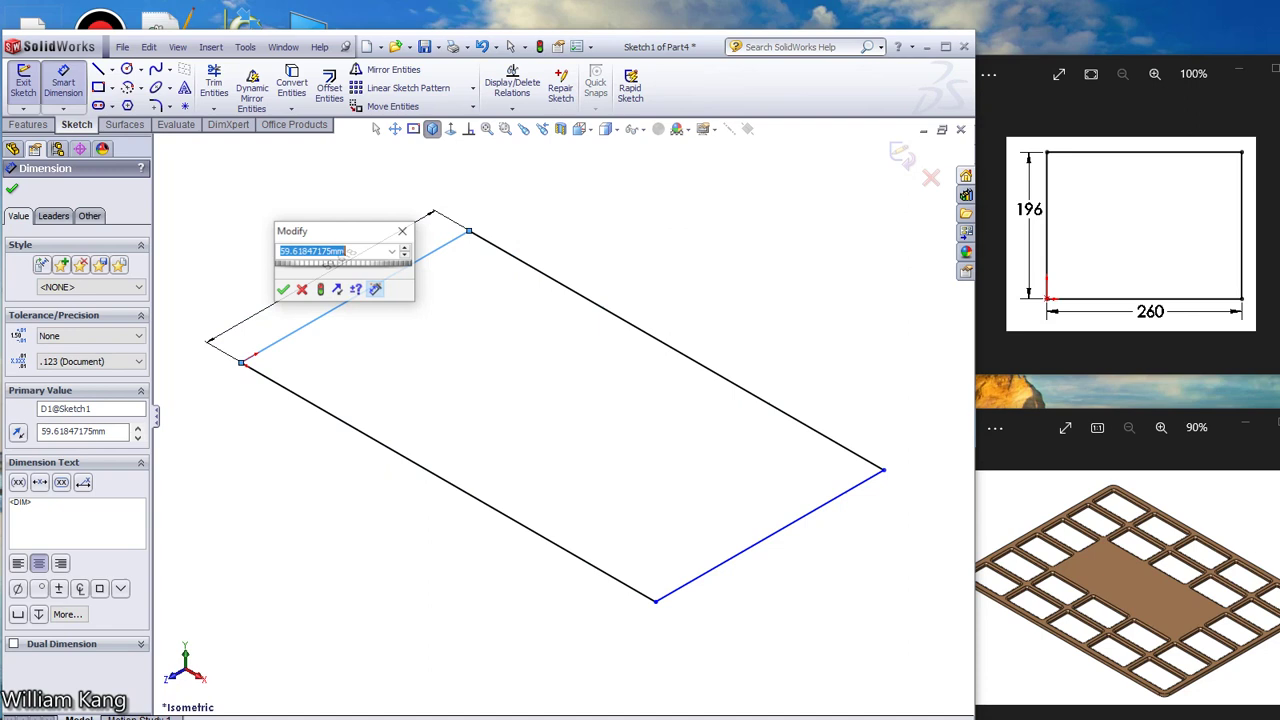
type("196")
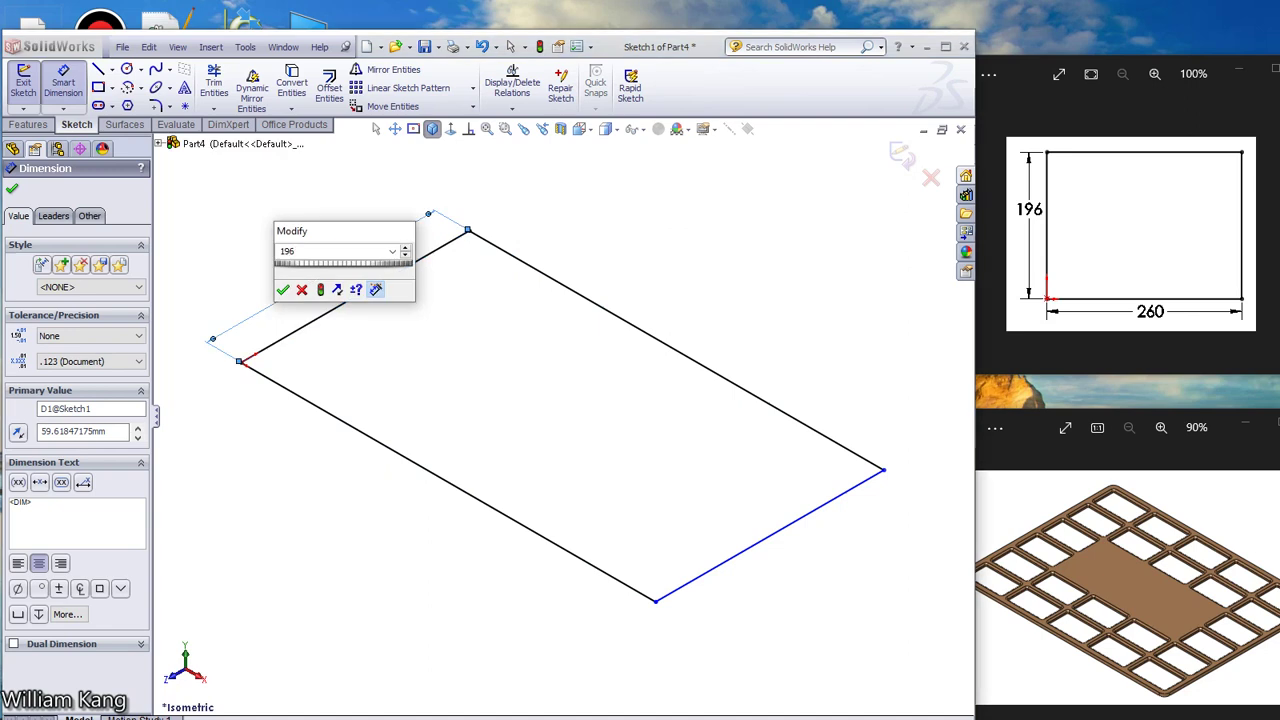
key("Return")
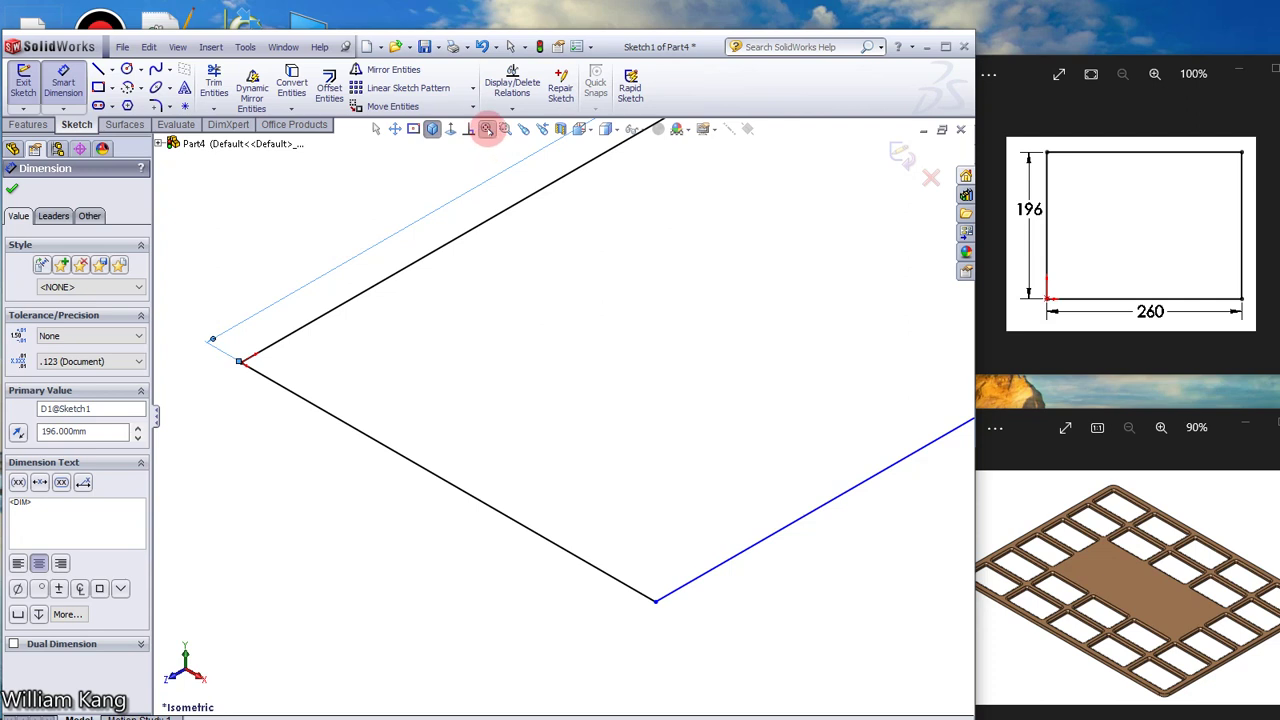
left_click(487, 130)
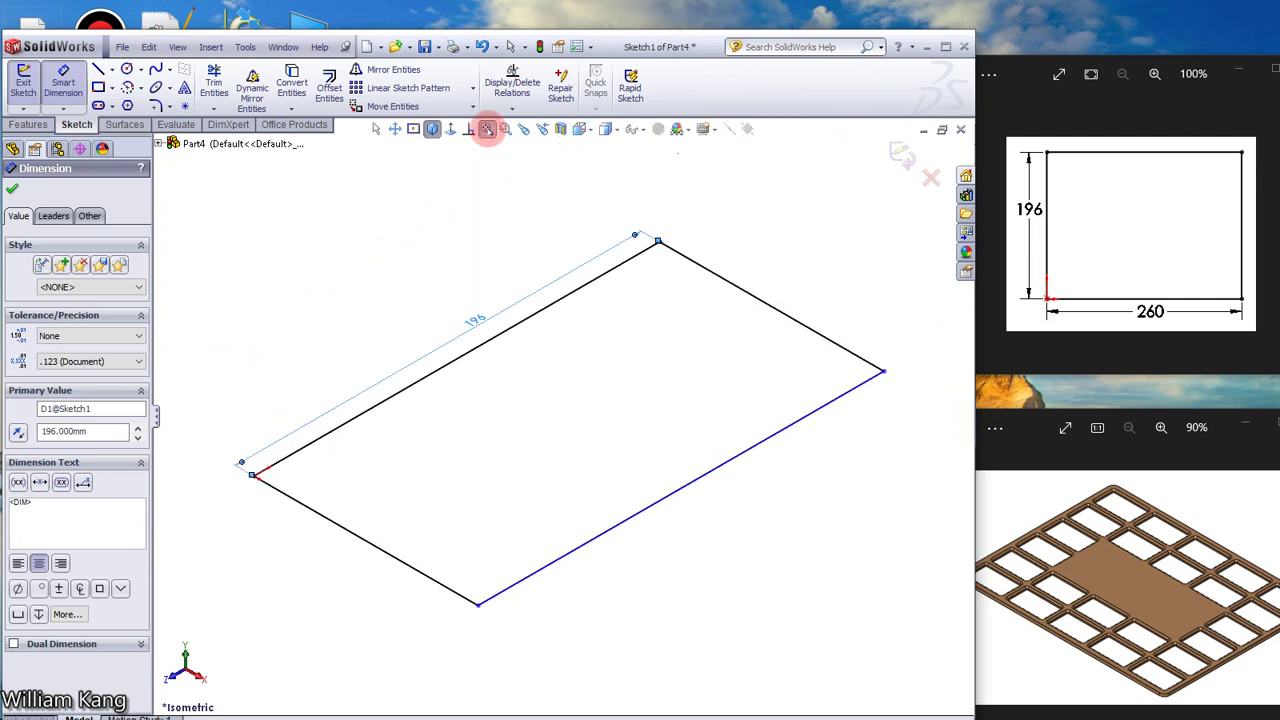
Dimension the adjacent lower edge to 260 and finish dimensioning.
left_click(338, 540)
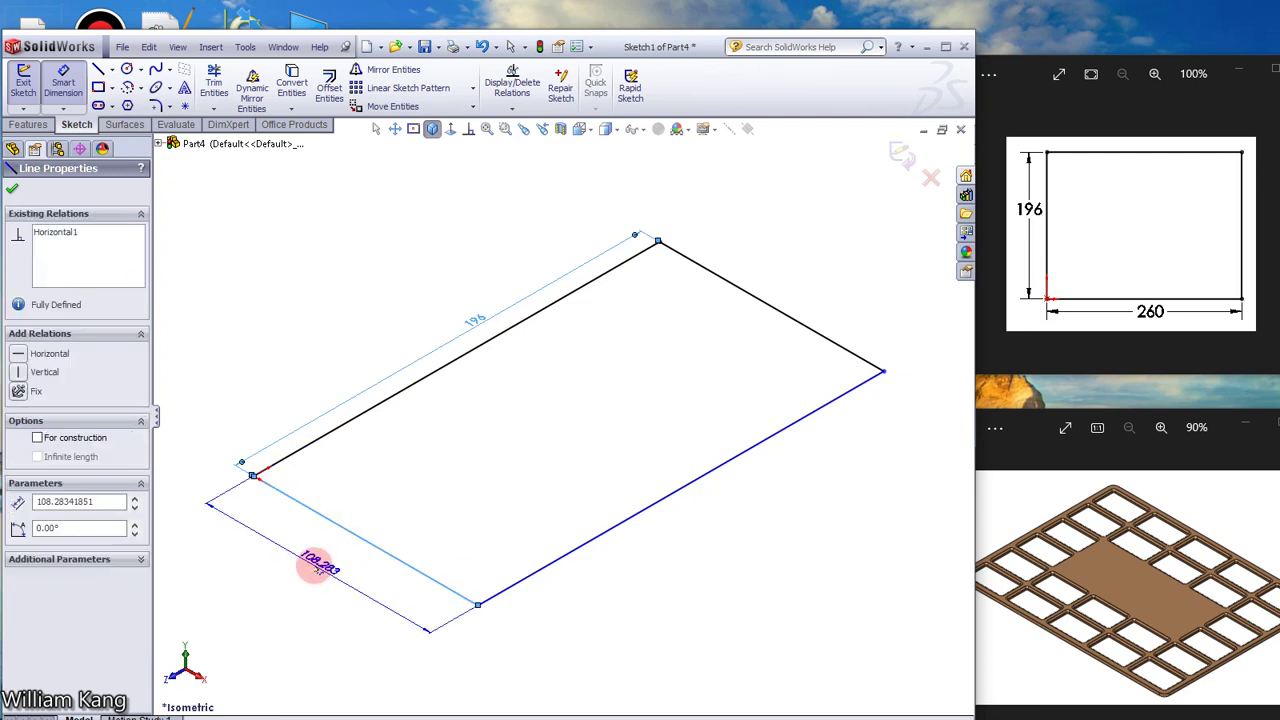
left_click(315, 565)
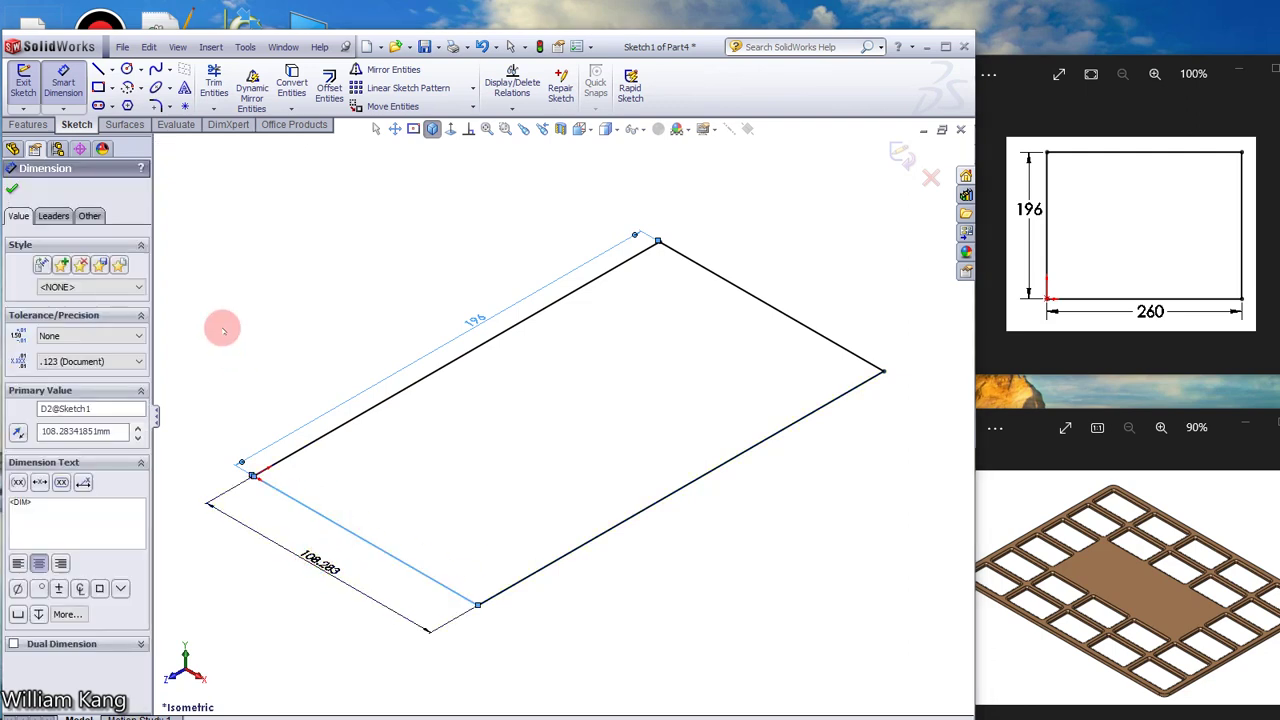
type("260")
left_click(186, 260)
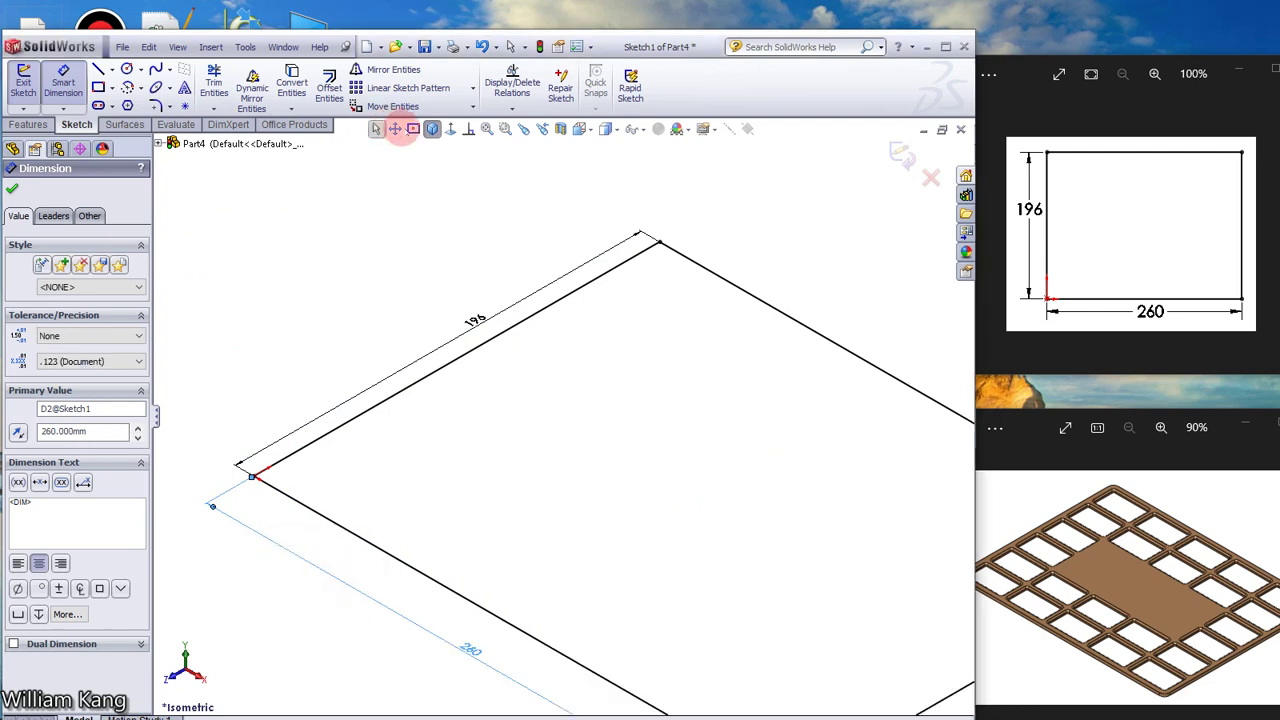
left_click(431, 128)
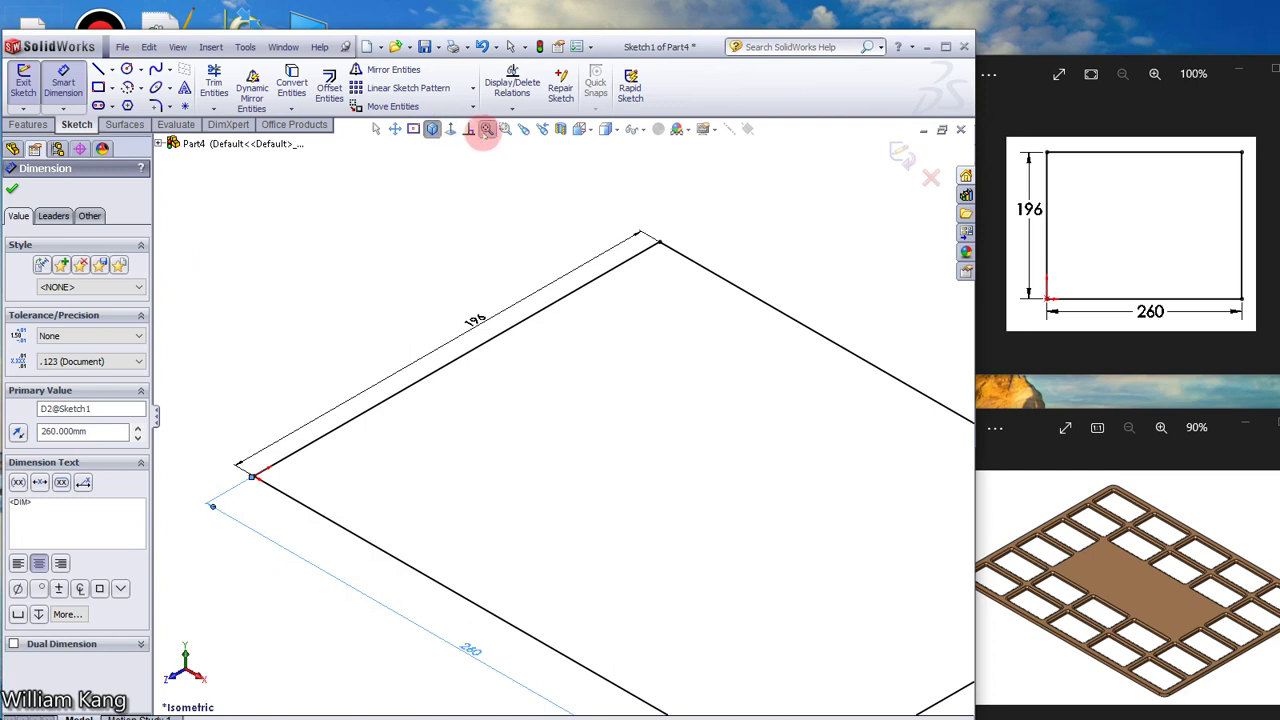
left_click(487, 129)
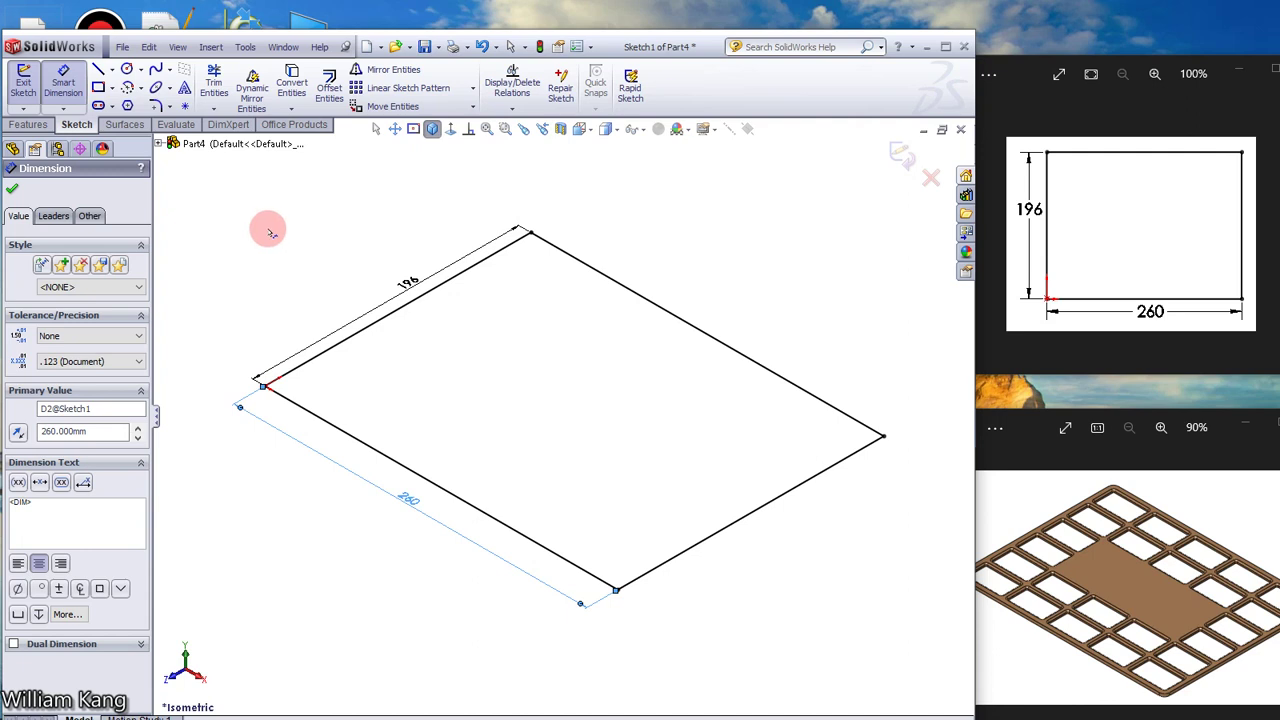
left_click(12, 188)
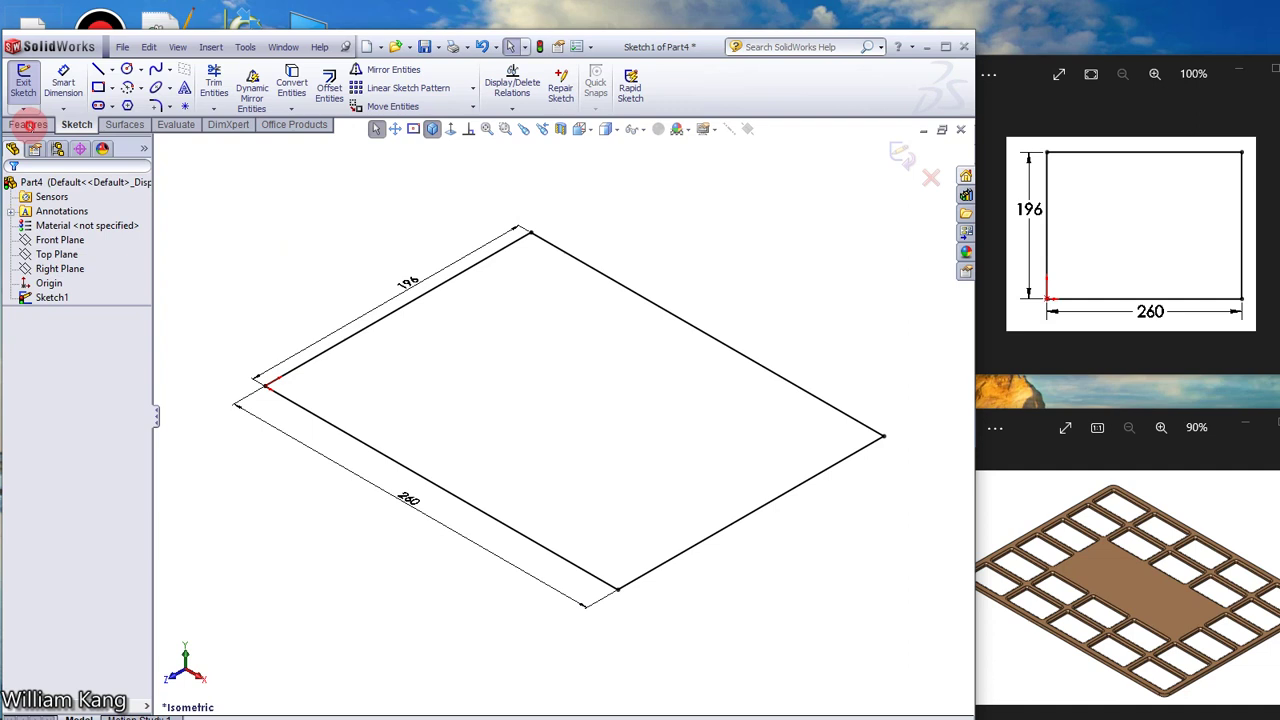
Extrude the rectangle 5 mm Blind into Boss-Extrude1, a 196 by 260 plate.
left_click(30, 124)
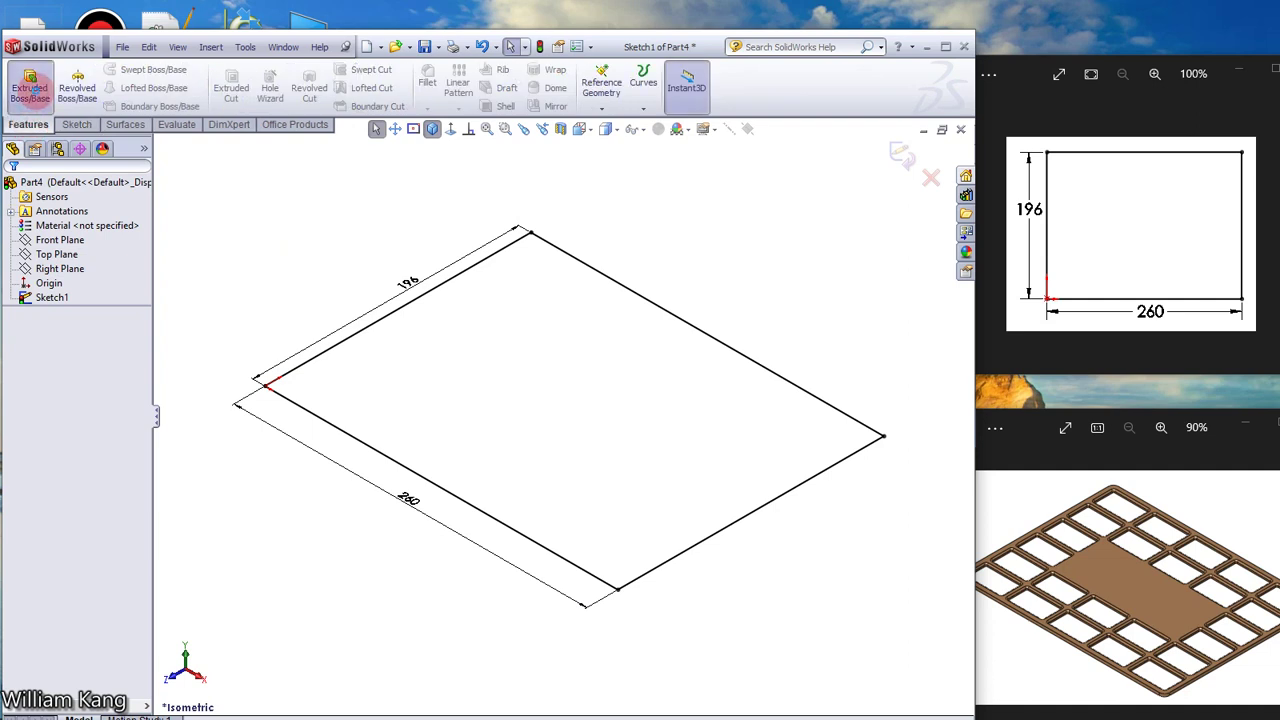
left_click(30, 86)
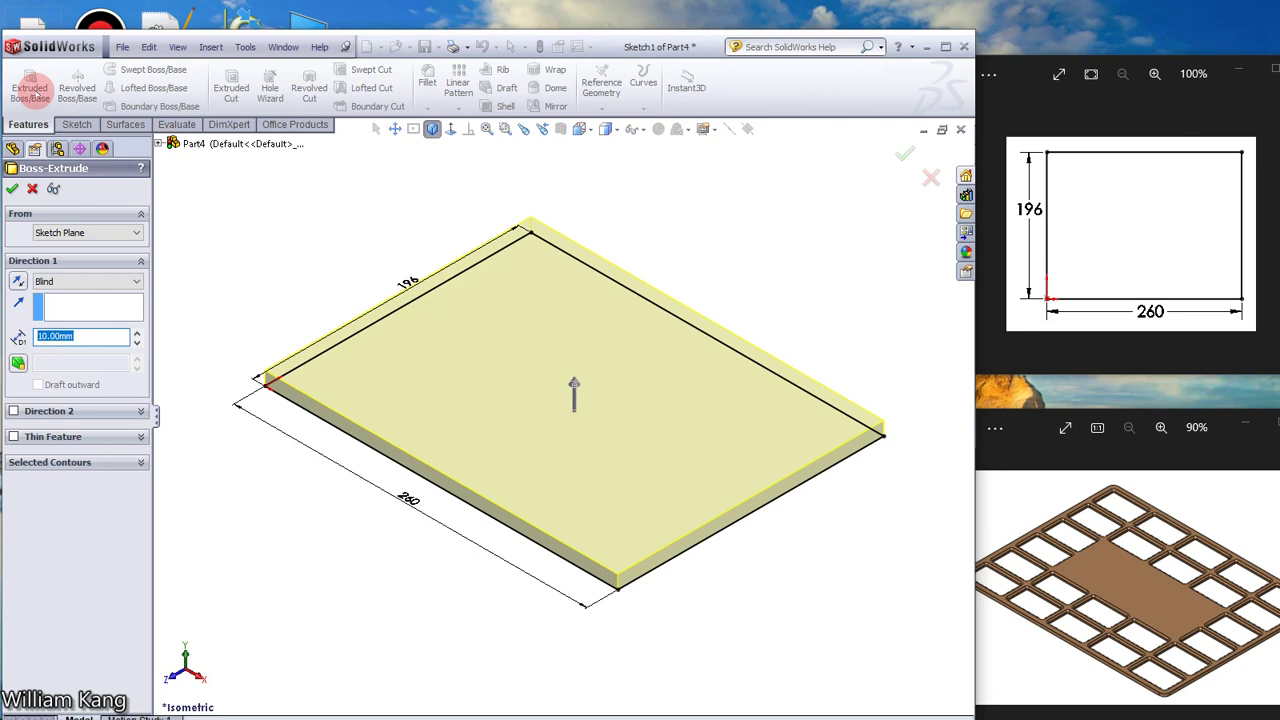
type("5")
key("Return")
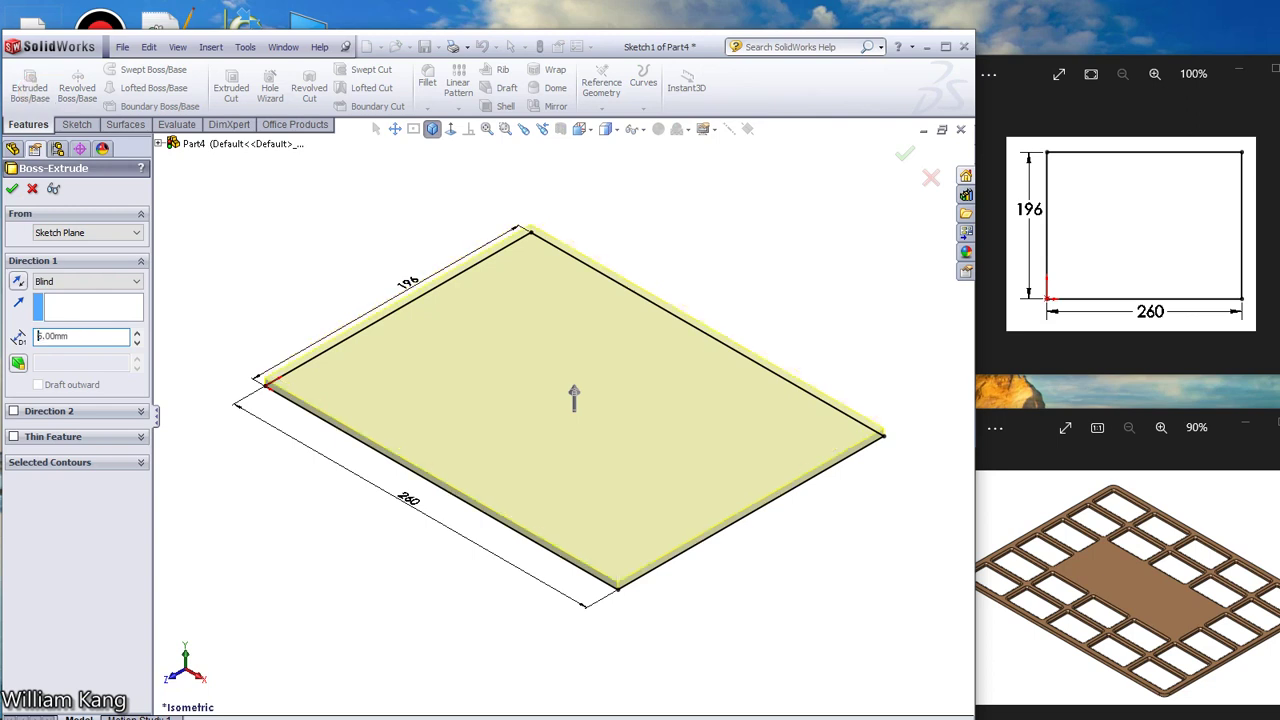
left_click(12, 188)
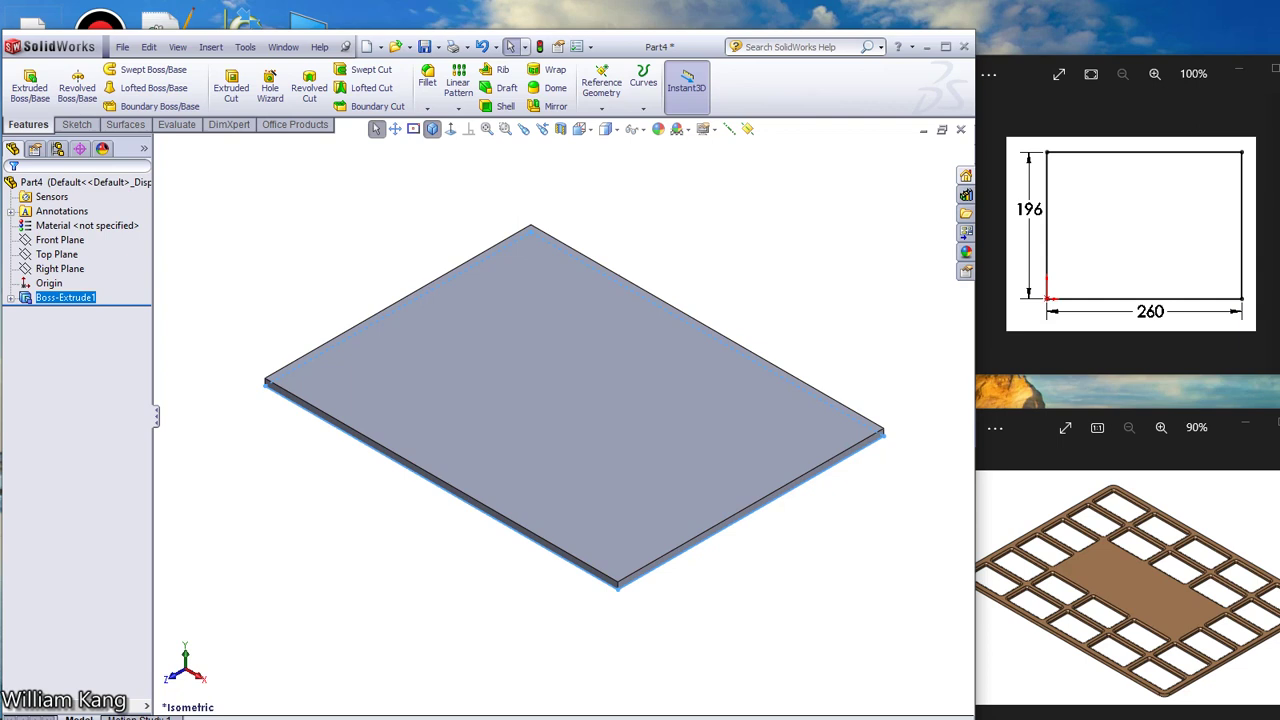
Fillet the plate's four vertical corner edges with a 7 mm radius as Fillet1.
left_click(1157, 320)
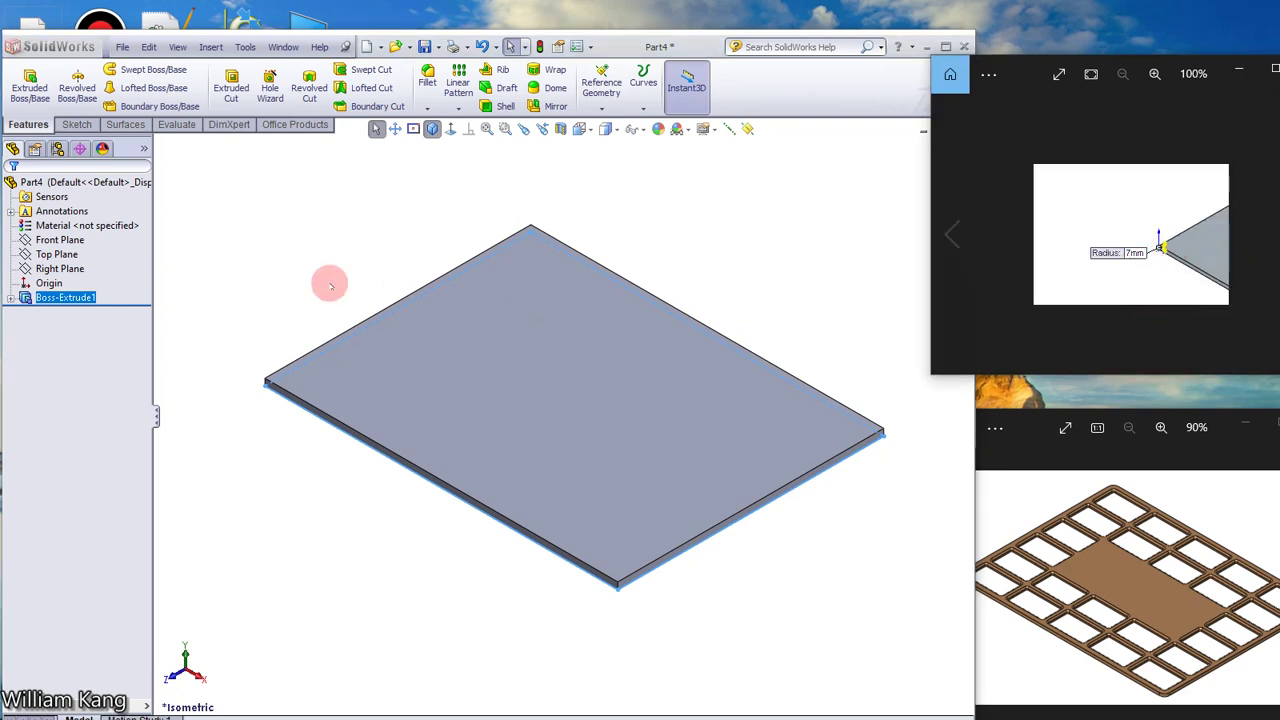
left_click(428, 81)
left_click(428, 81)
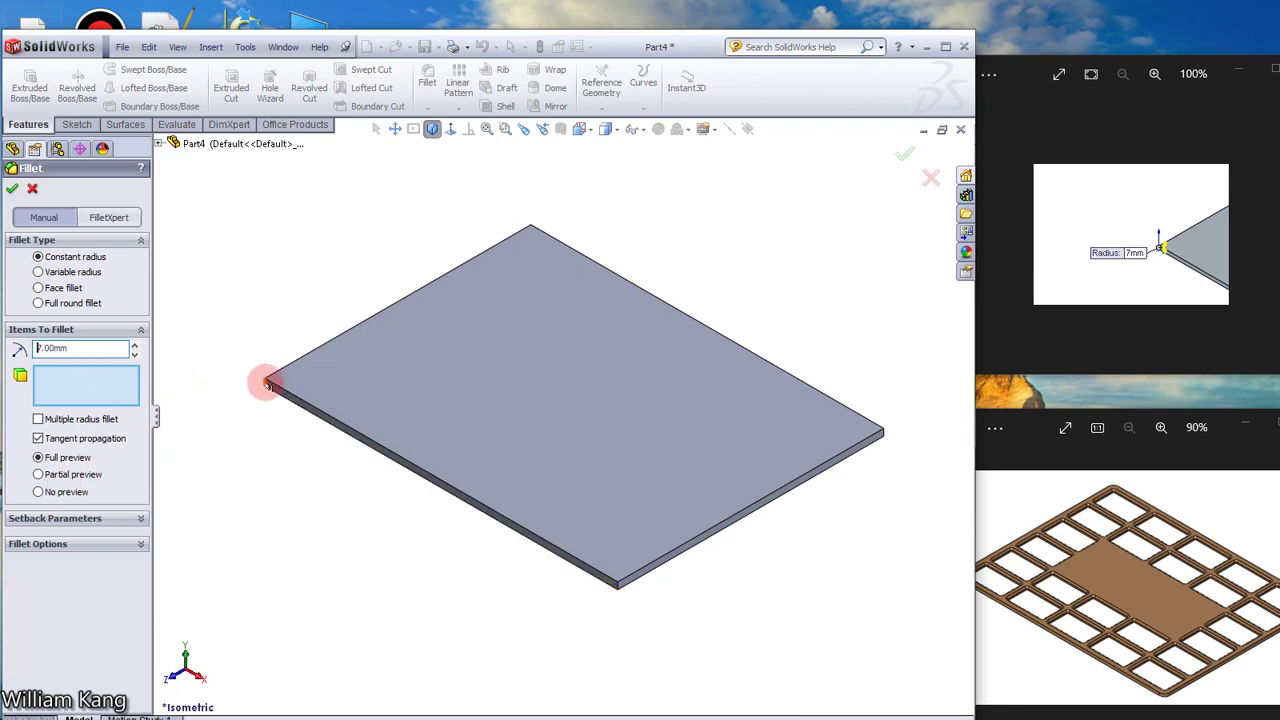
left_click(268, 384)
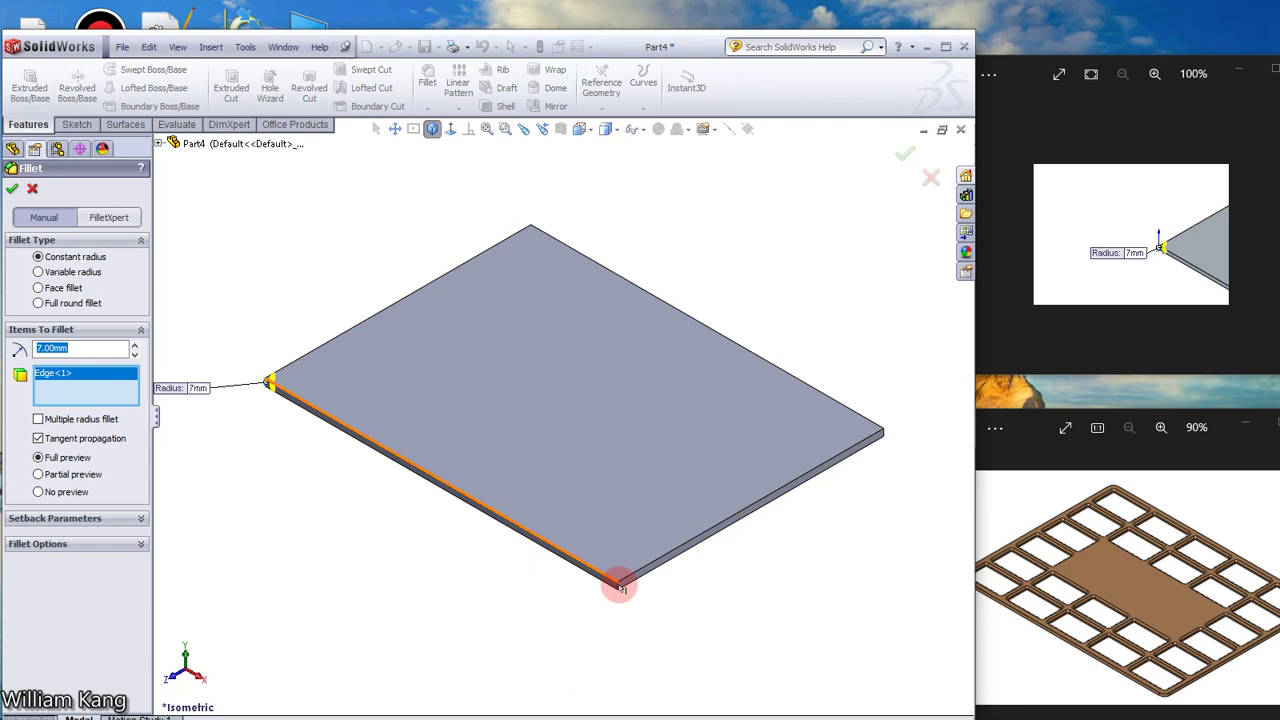
left_click(619, 586)
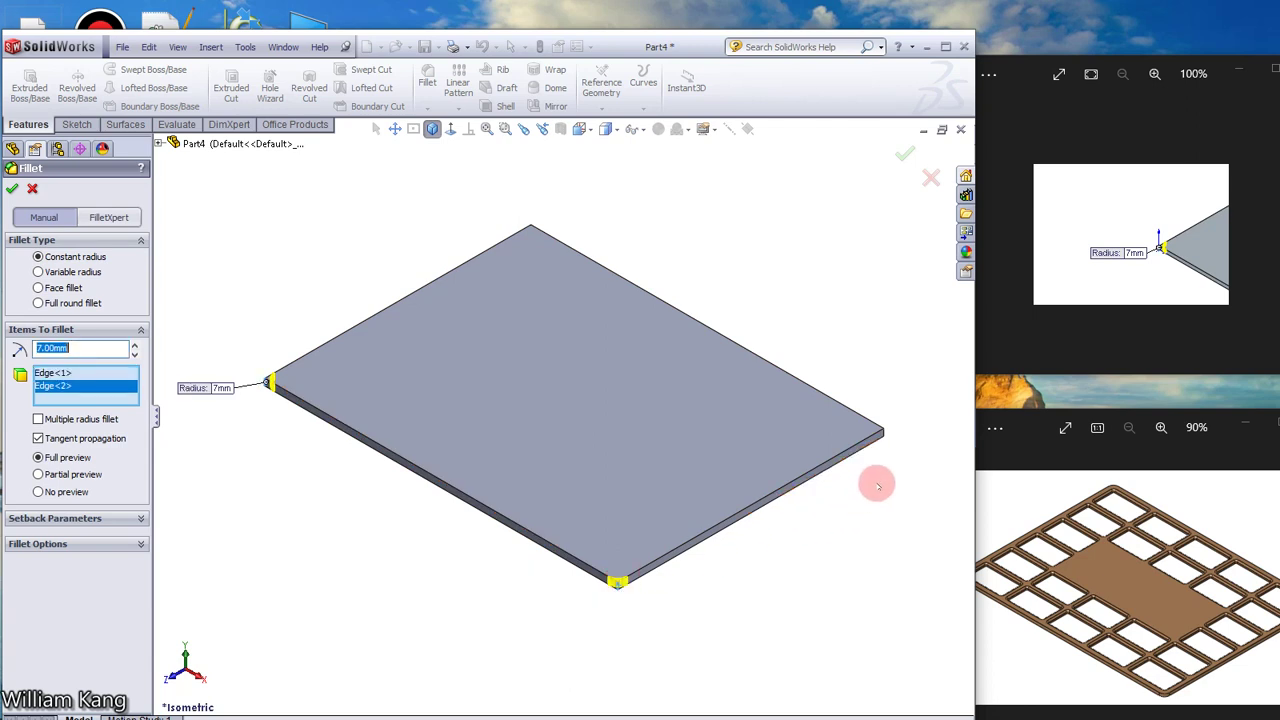
left_click(884, 436)
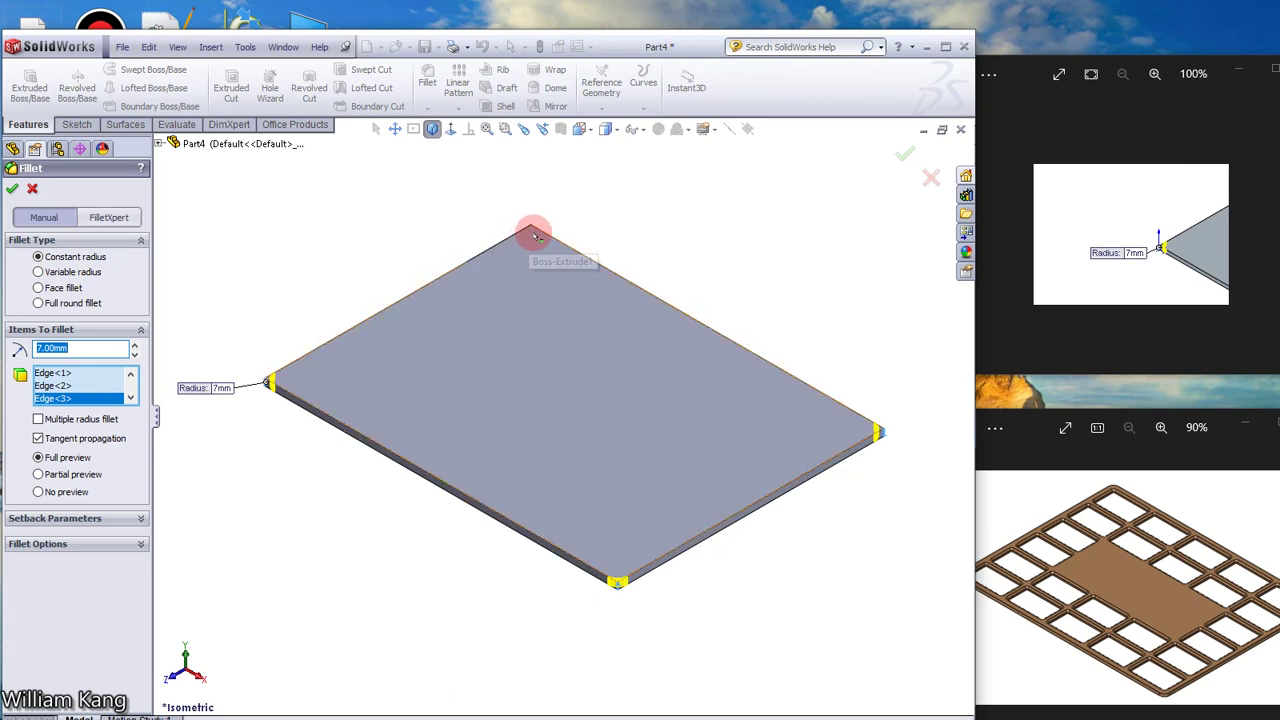
left_click(531, 233)
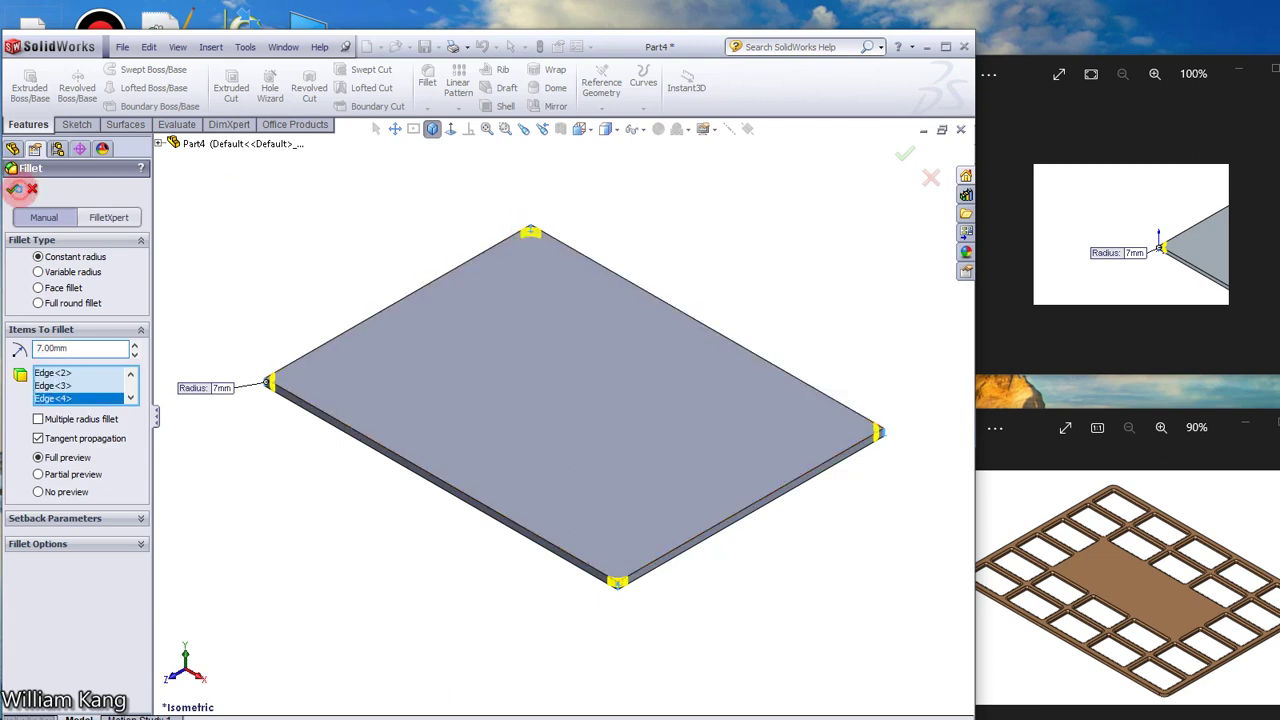
left_click(15, 189)
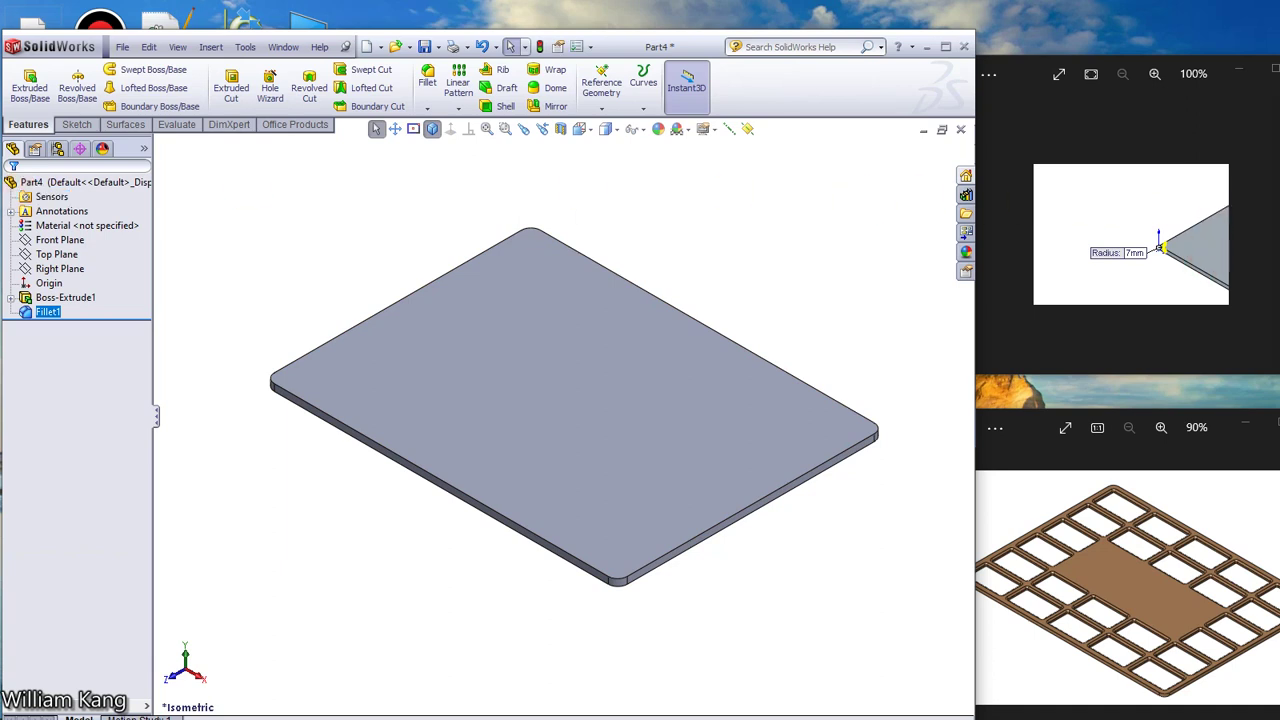
Bring up the reference image showing the corner rectangle's dimensions.
key("alt+Tab")
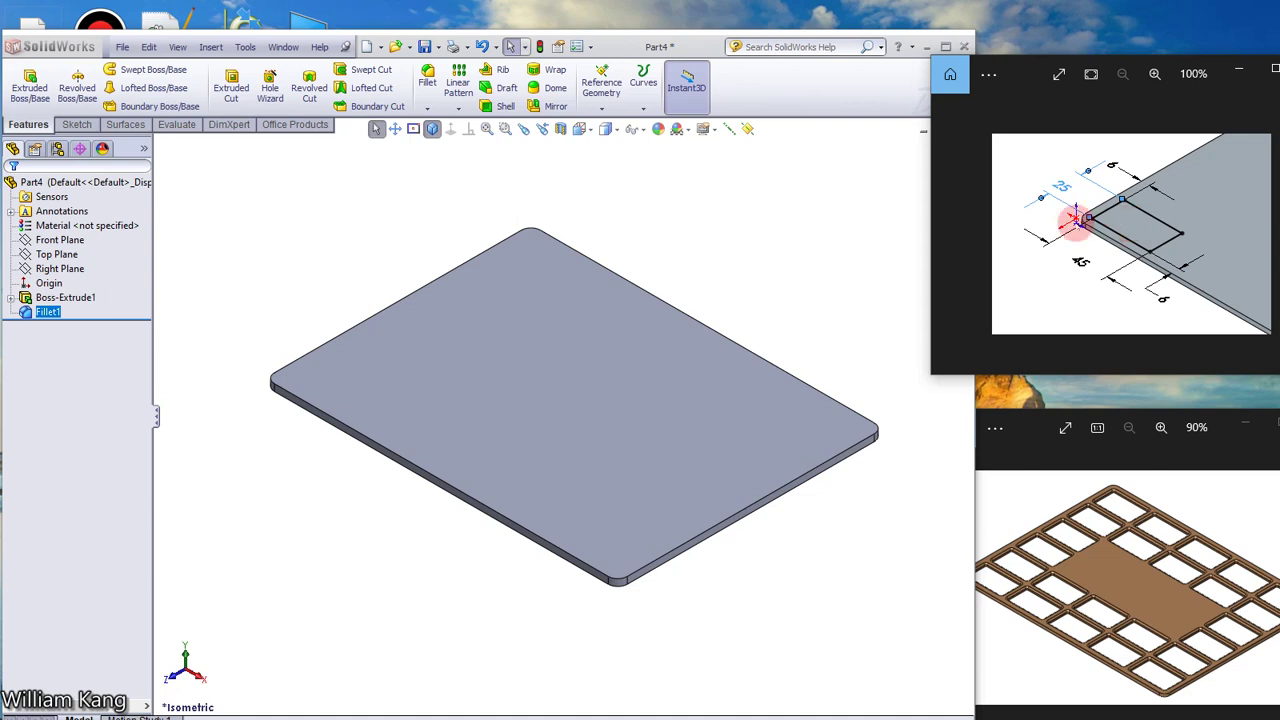
Sketch a small corner rectangle near the lower-left corner of the plate's top face, viewed Normal To.
left_click(389, 381)
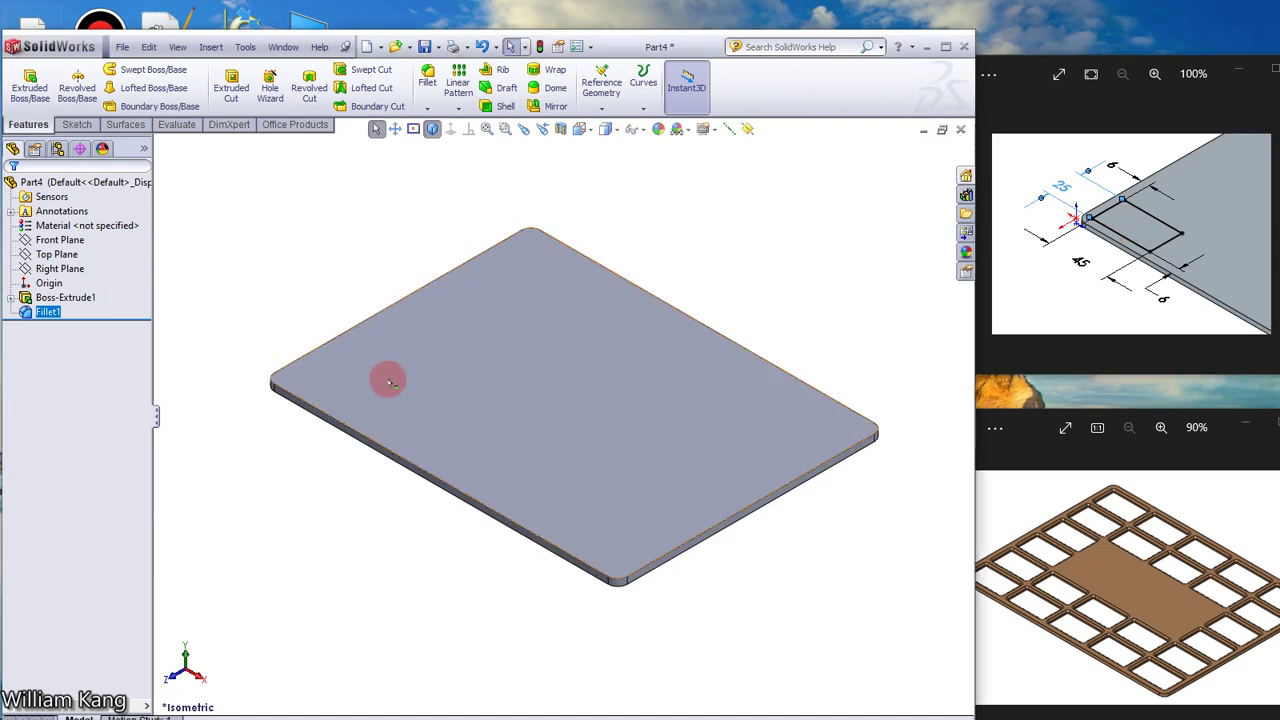
left_click(389, 381)
left_click(449, 331)
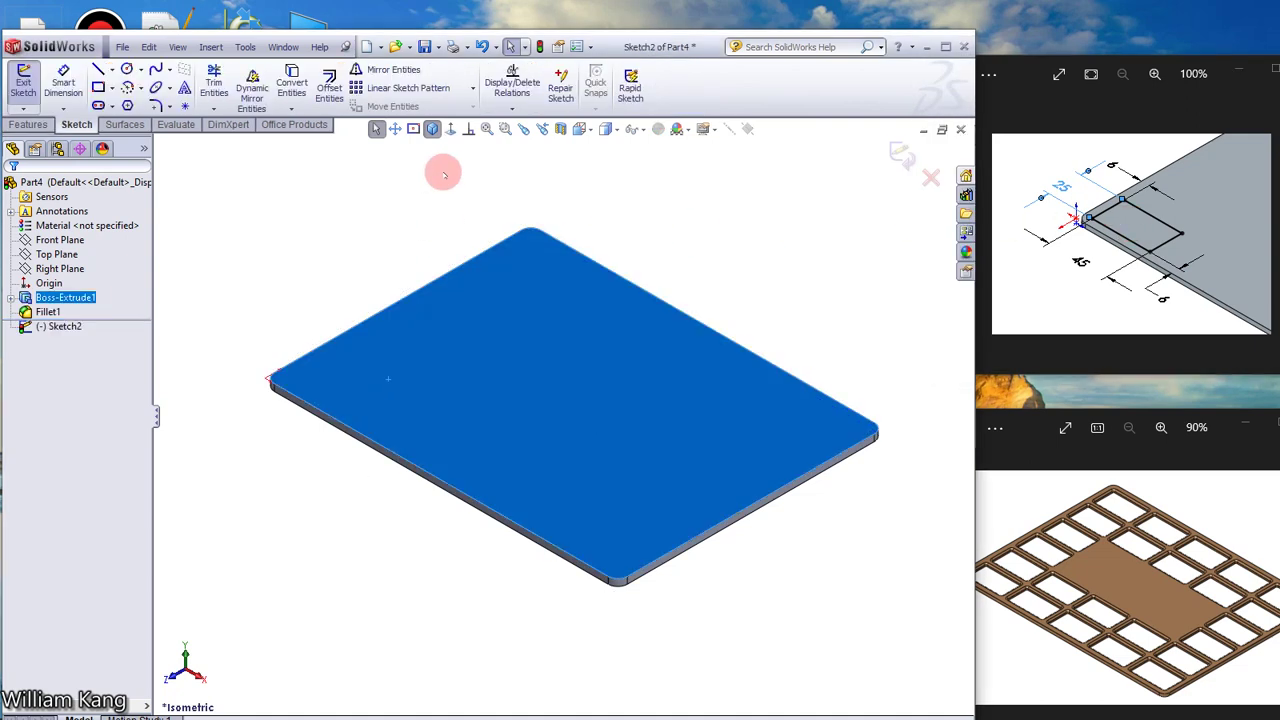
left_click(451, 129)
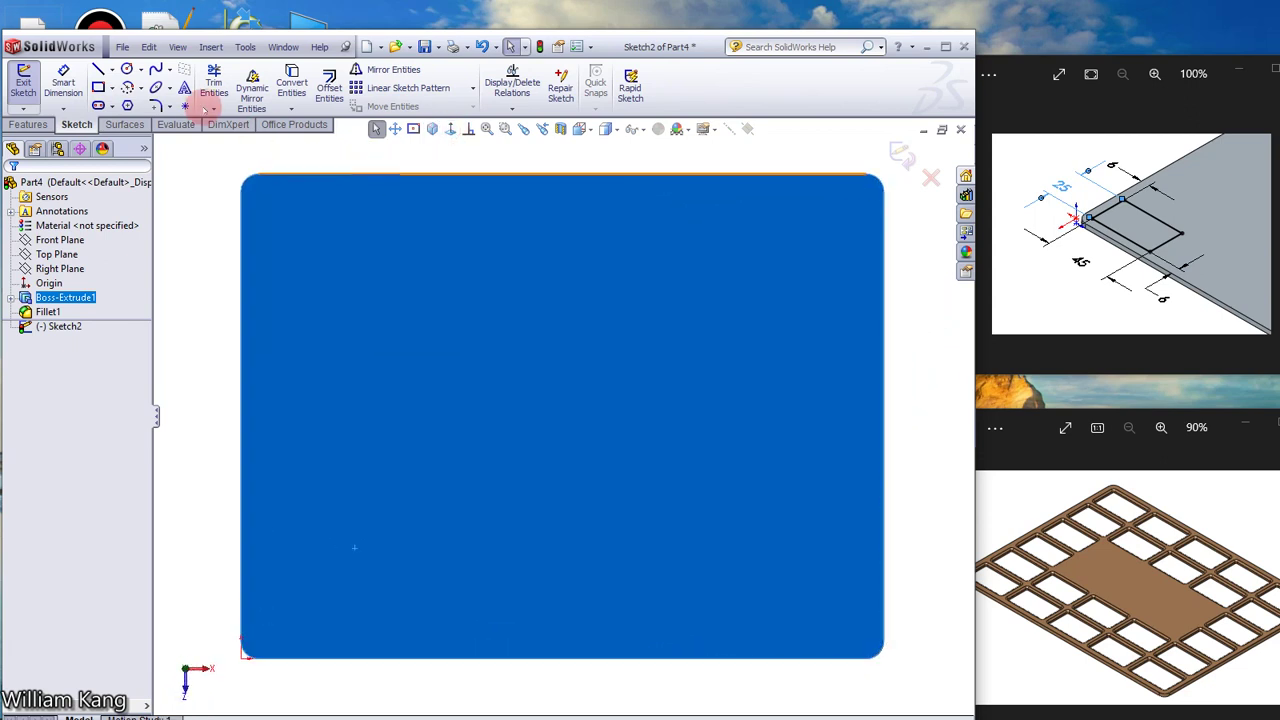
left_click(98, 87)
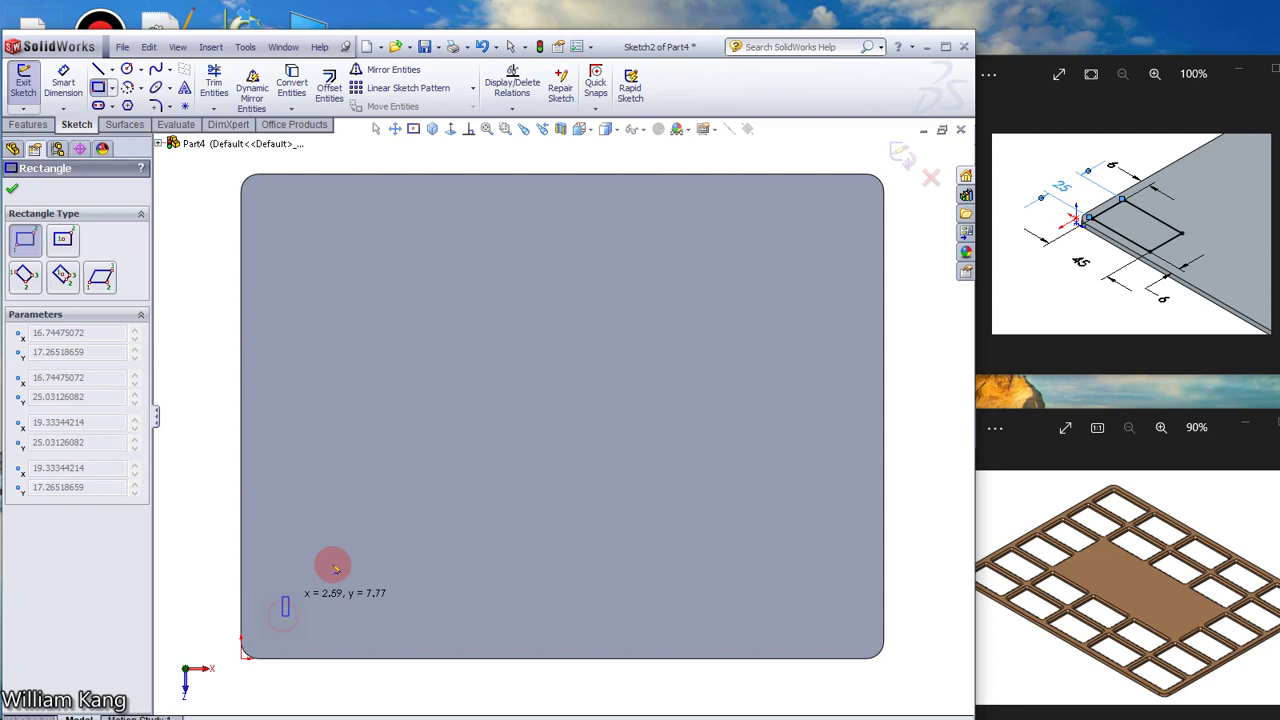
left_click_drag(283, 615, 395, 567)
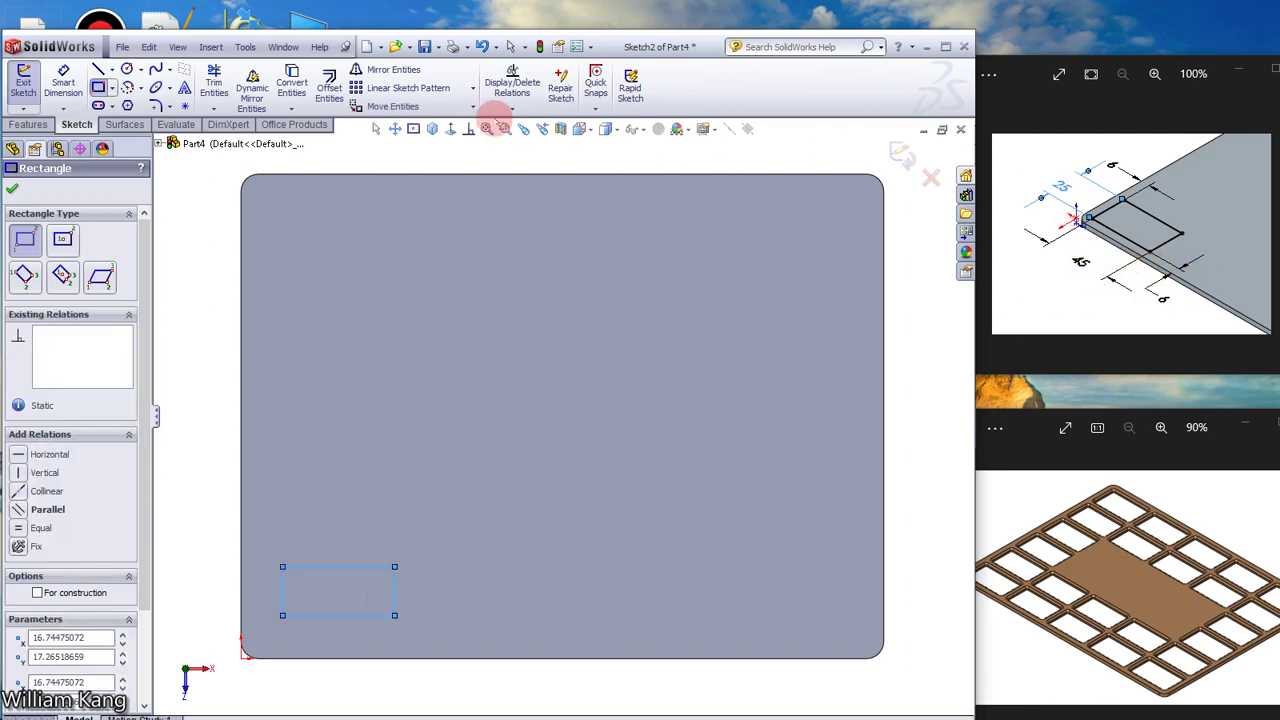
Size the small rectangle to 45 wide by 25 high.
left_click(63, 82)
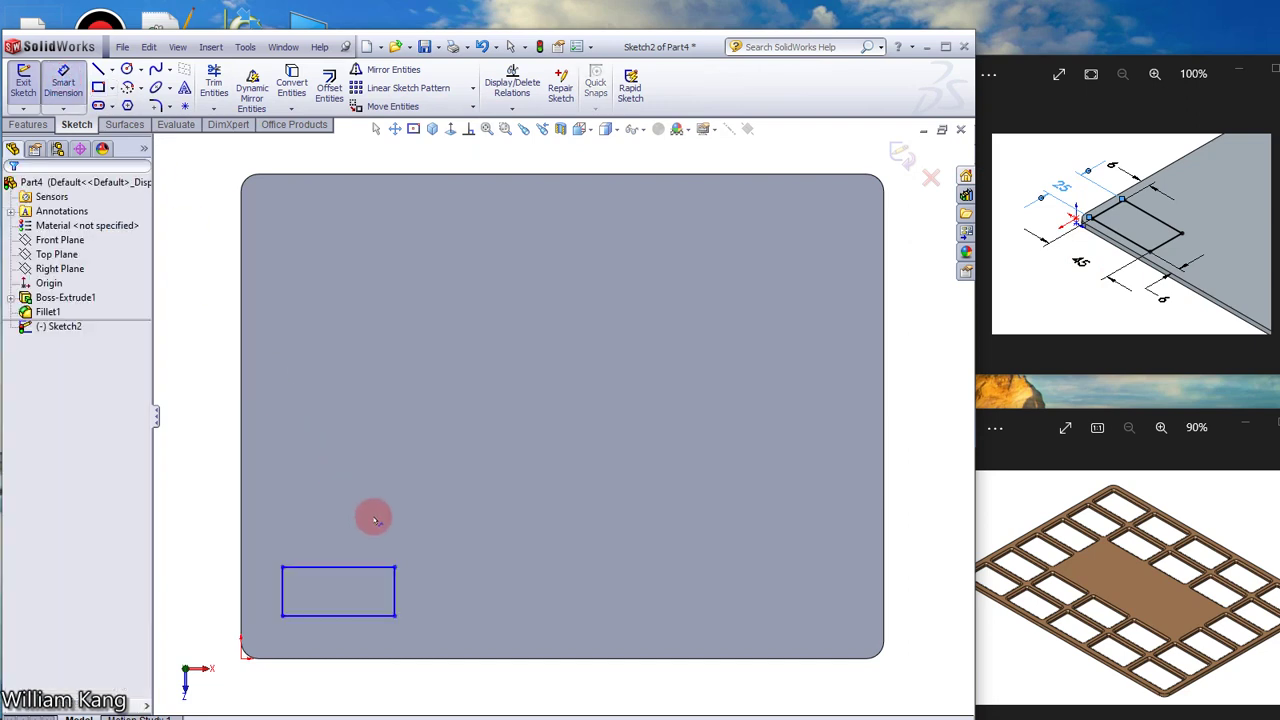
left_click(340, 568)
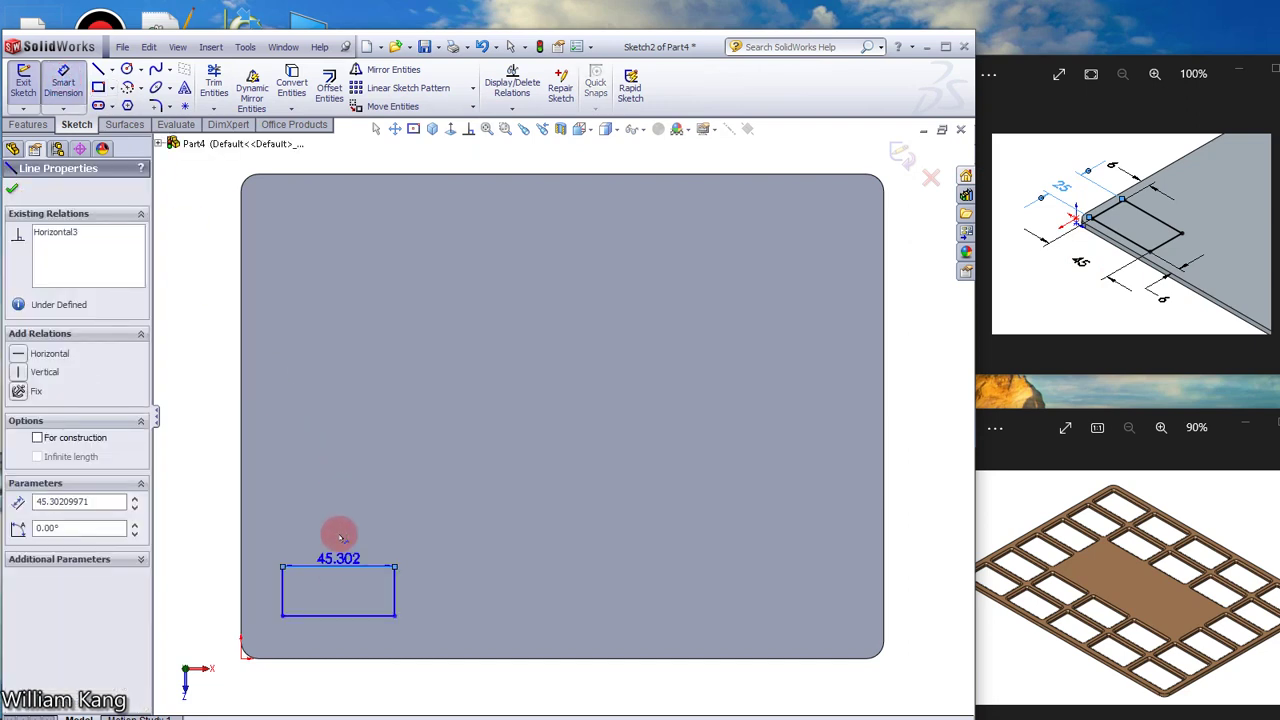
left_click(340, 538)
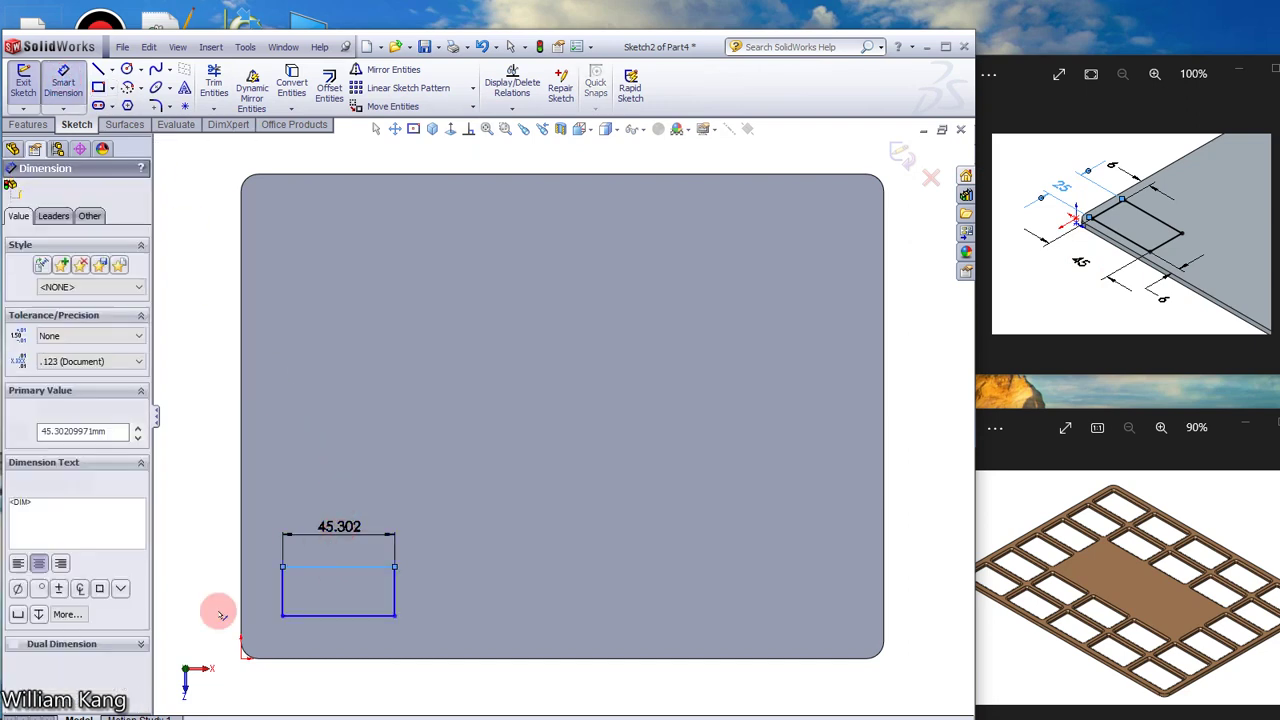
type("45")
key("Return")
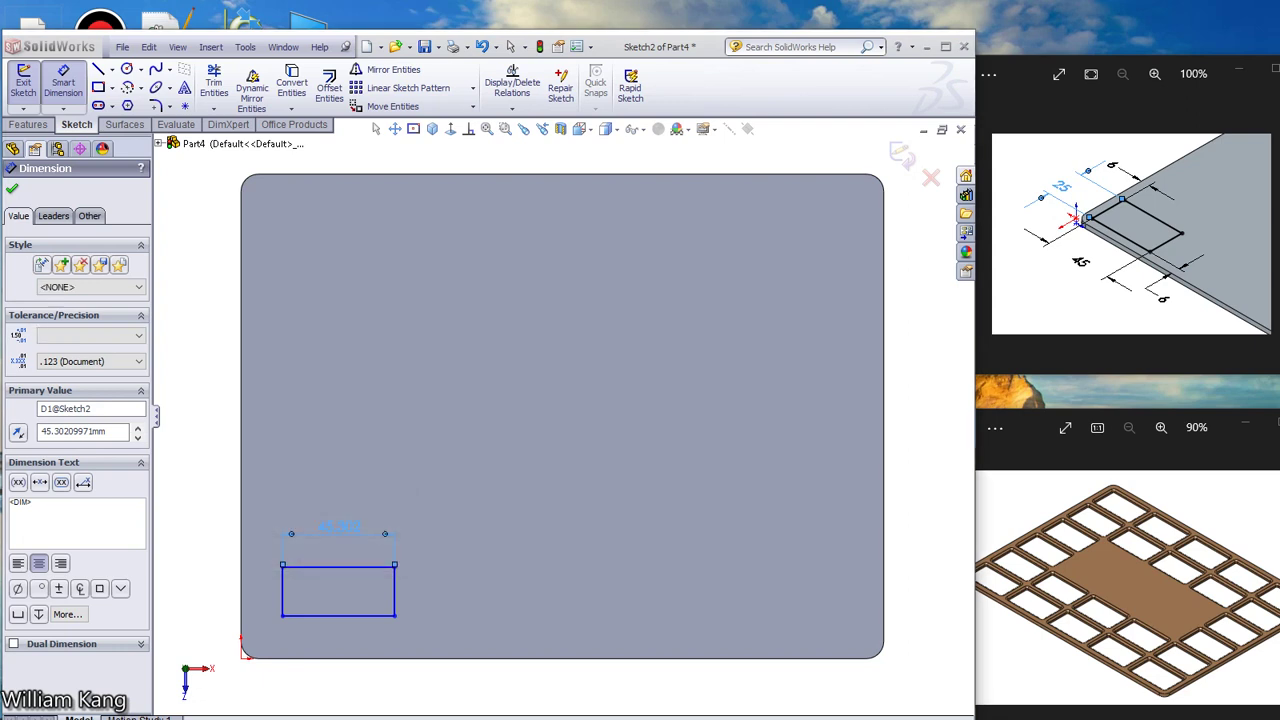
left_click(284, 585)
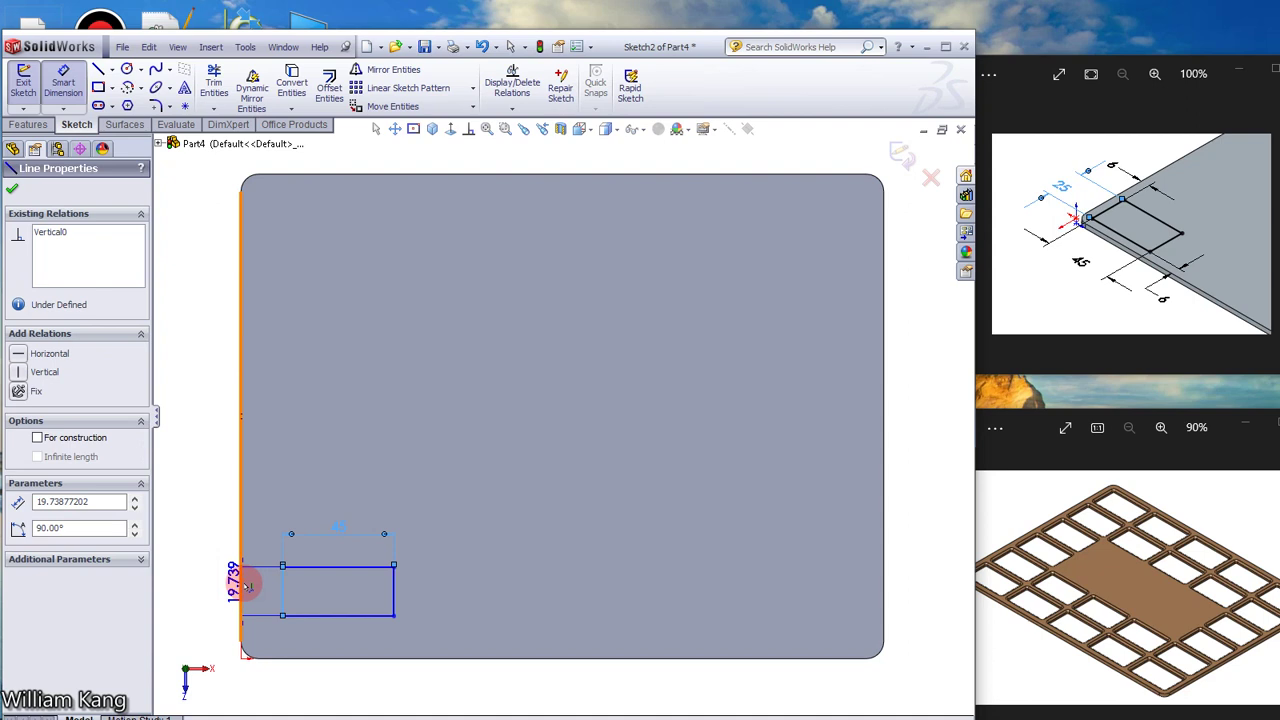
left_click(228, 586)
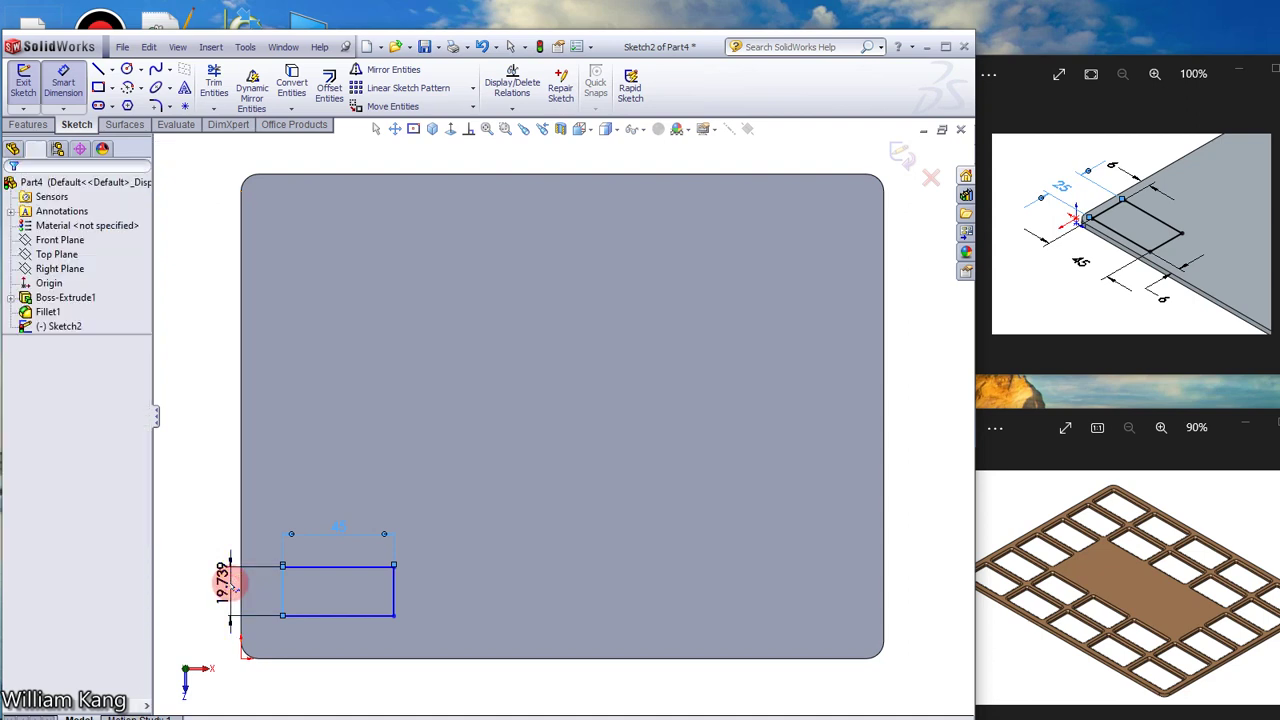
type("25")
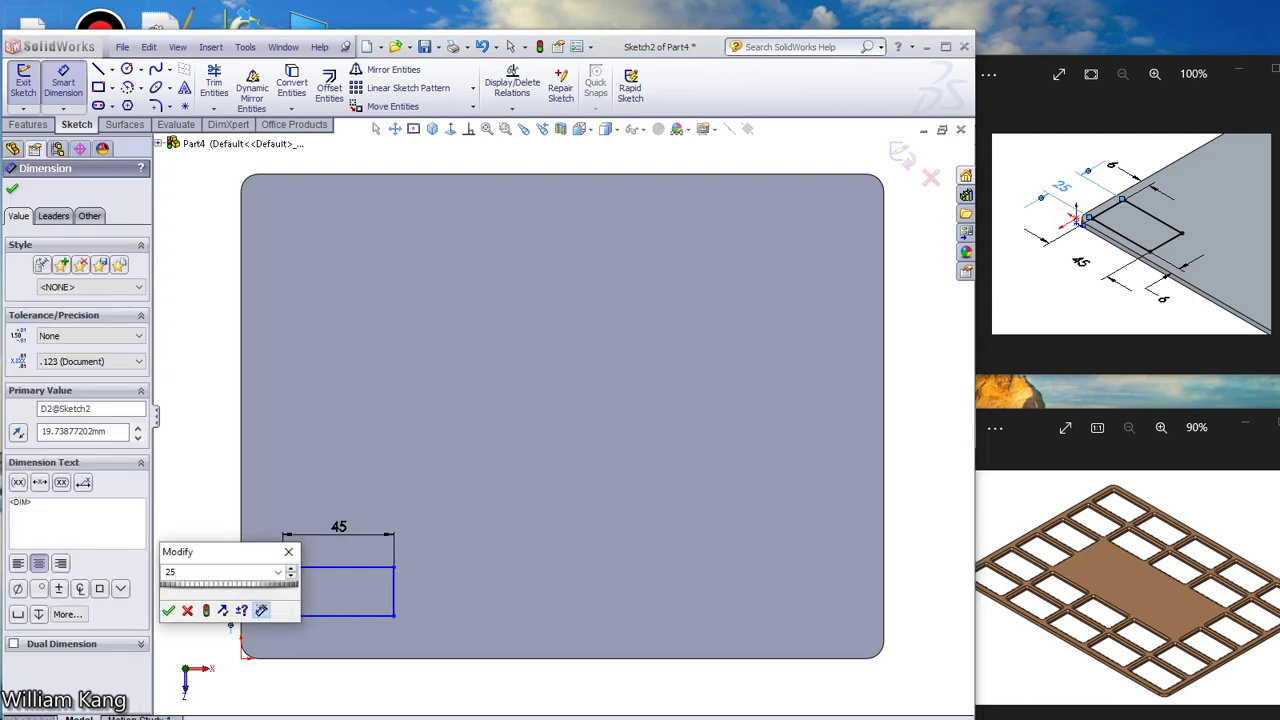
key("Escape")
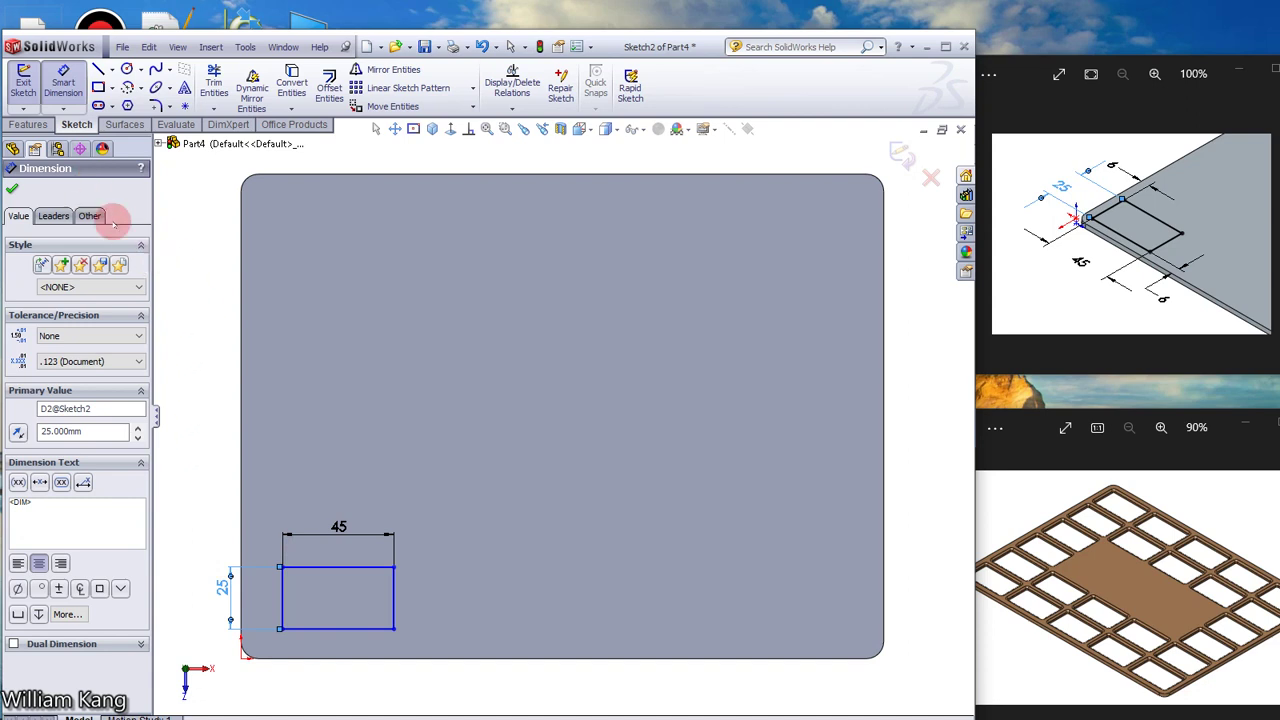
Place the rectangle 6 mm from the plate's left edge and 6 mm from its bottom edge.
left_click(279, 590)
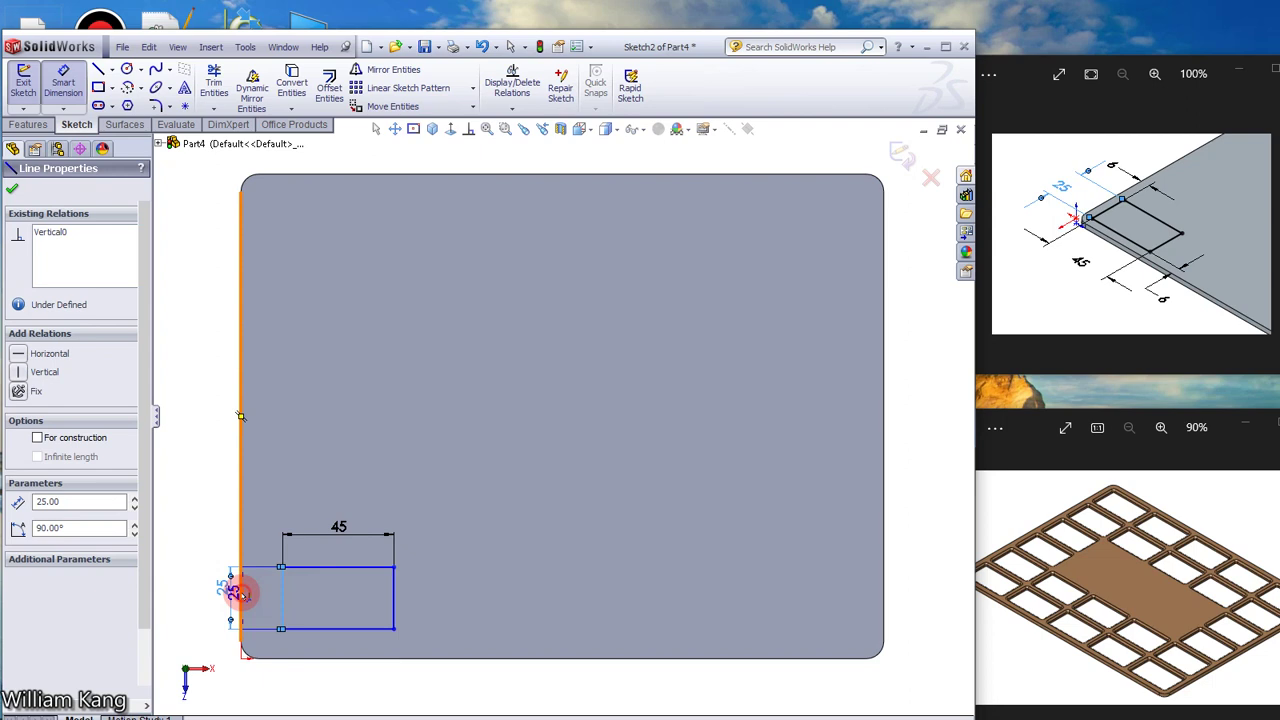
left_click(240, 591)
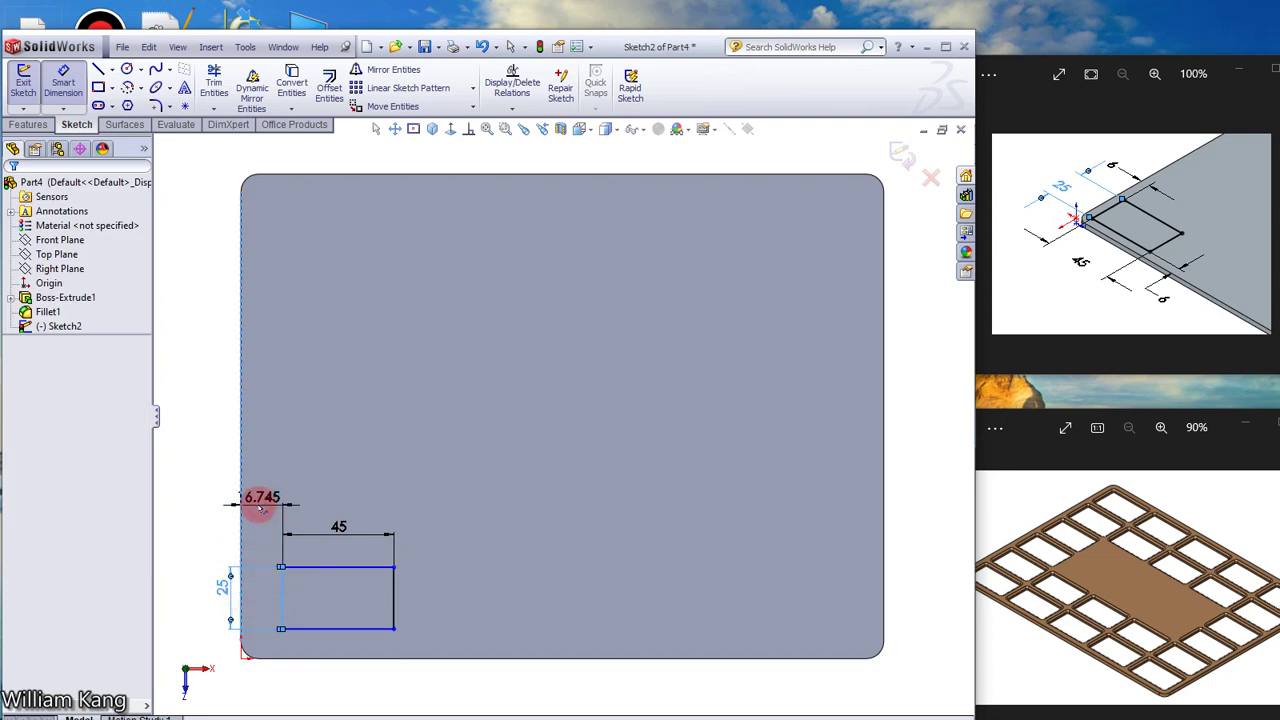
left_click(259, 508)
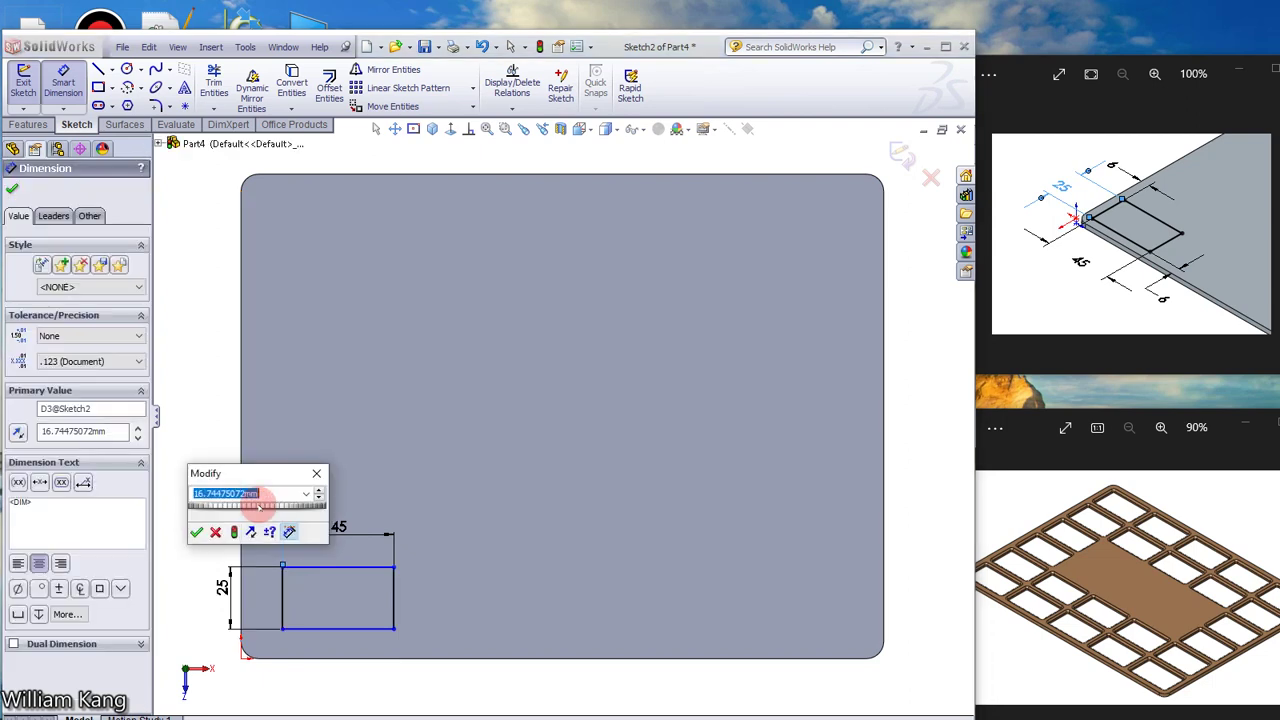
type("6")
key("Return")
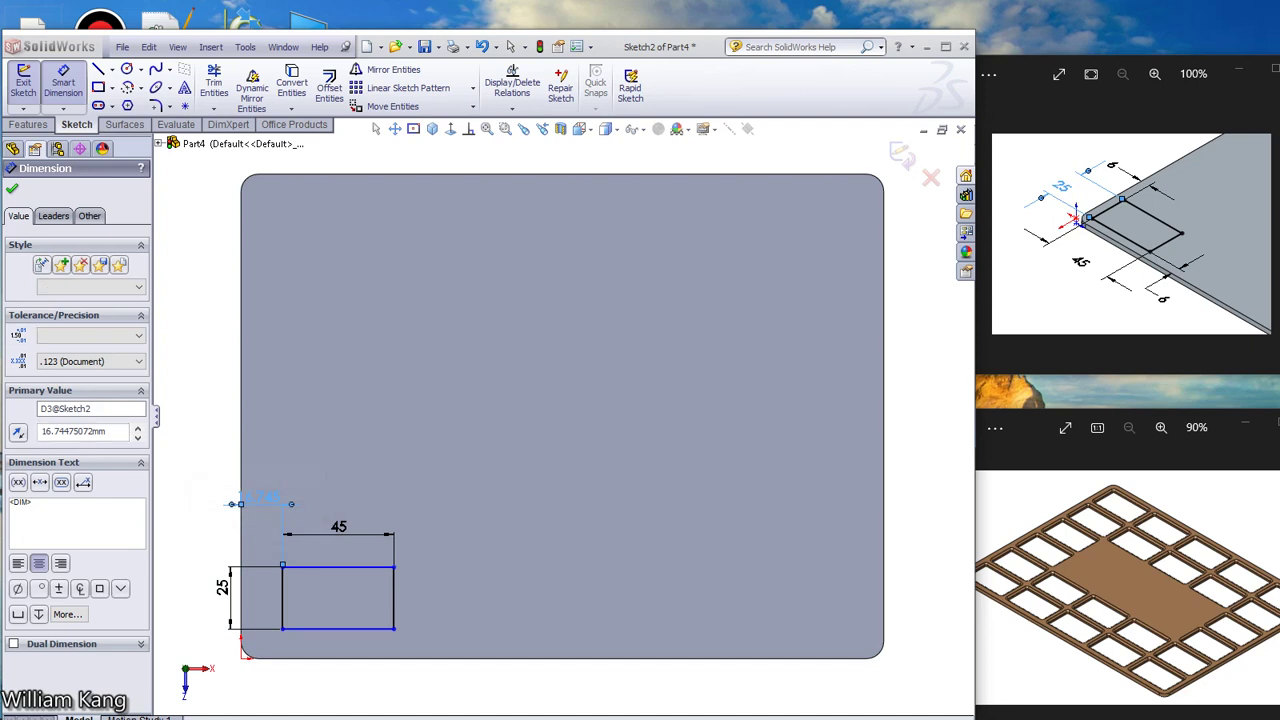
left_click(312, 655)
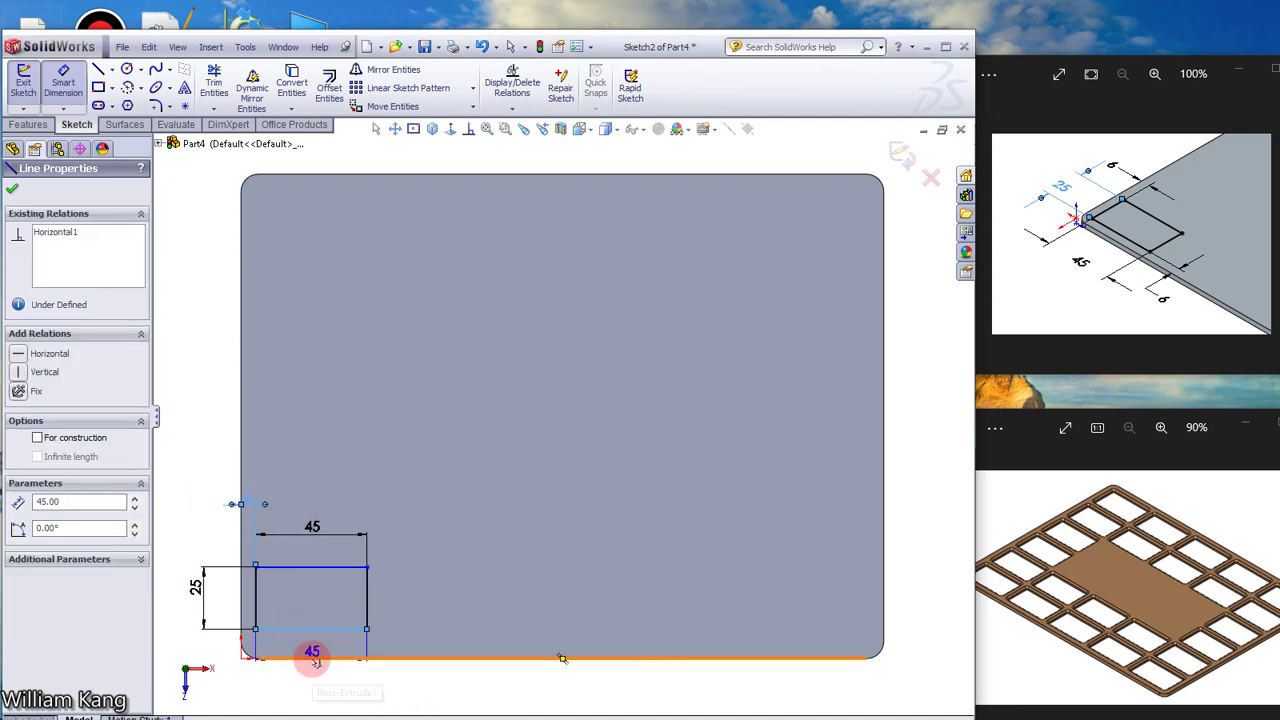
left_click(367, 629)
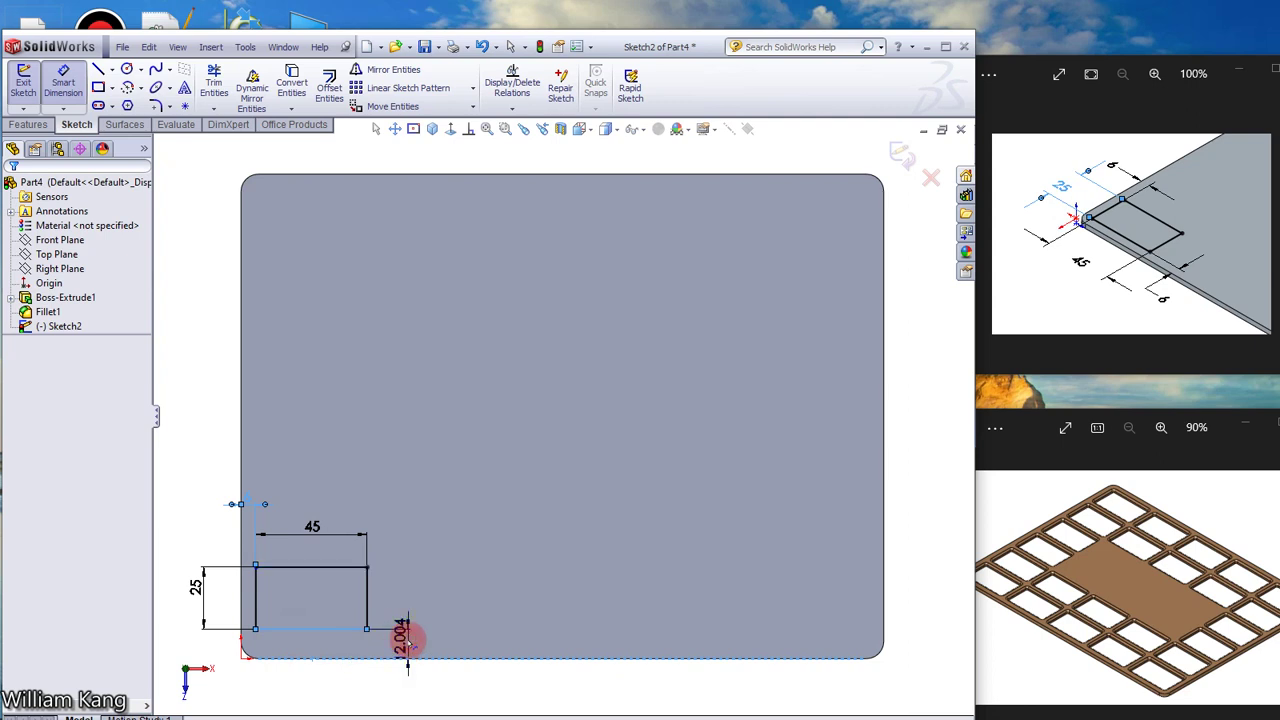
left_click(408, 640)
type("6")
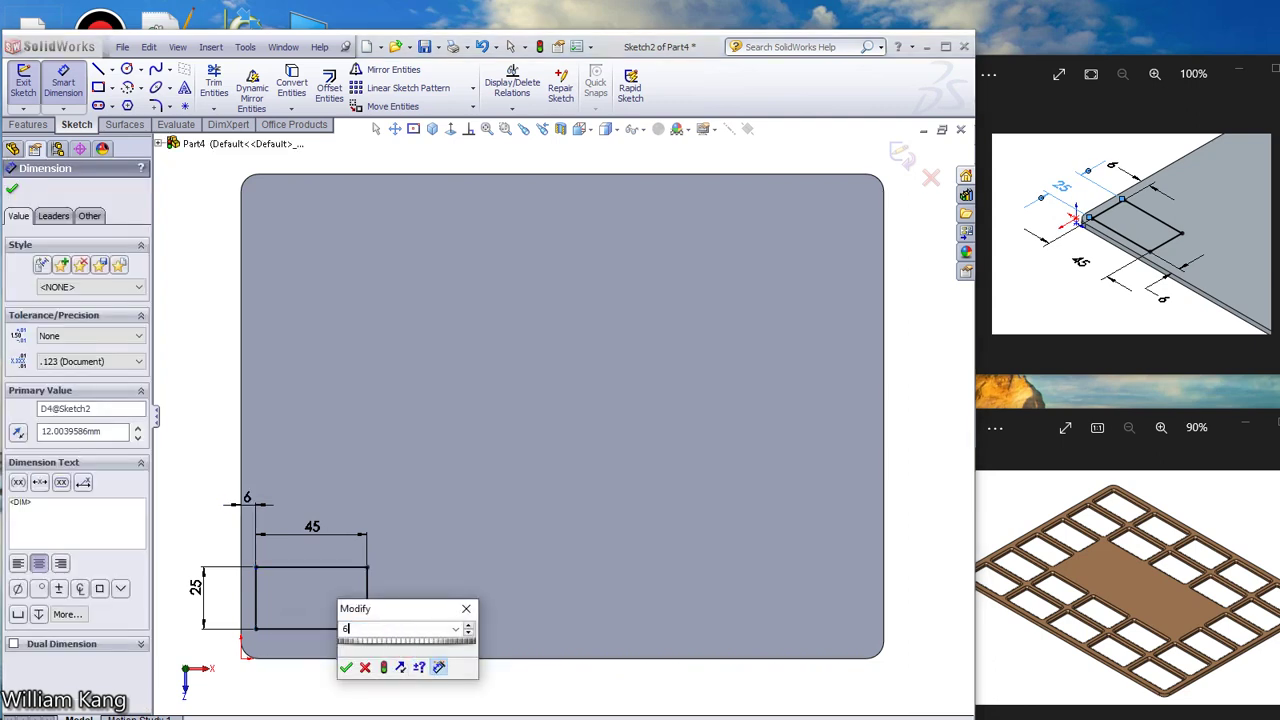
key("Return")
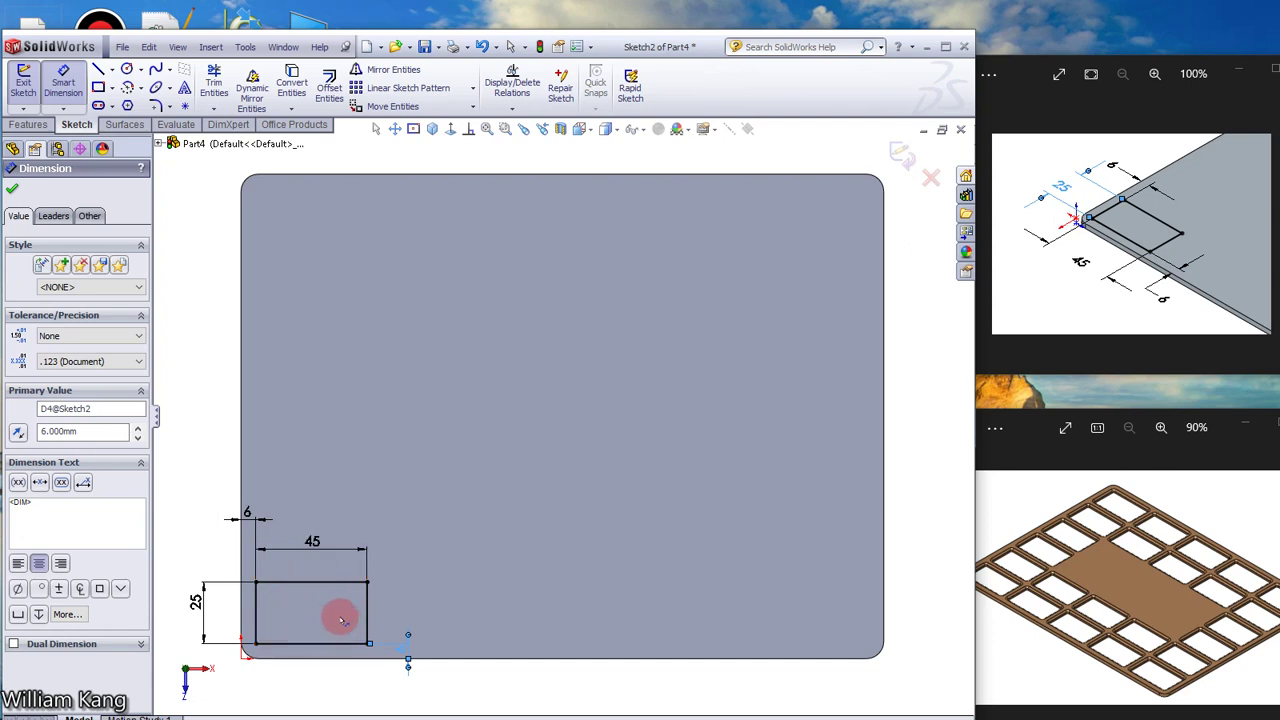
Cut the 45 by 25 rectangle Through All to create Cut-Extrude1.
left_click(12, 188)
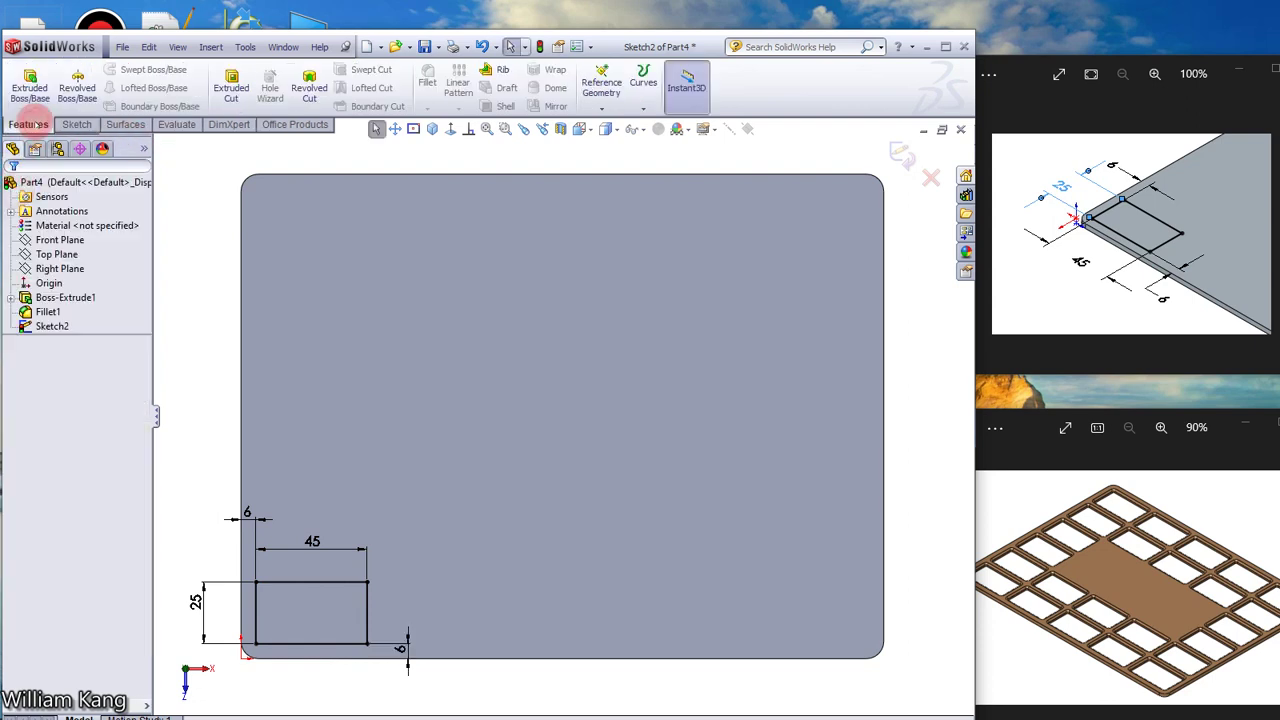
left_click(231, 86)
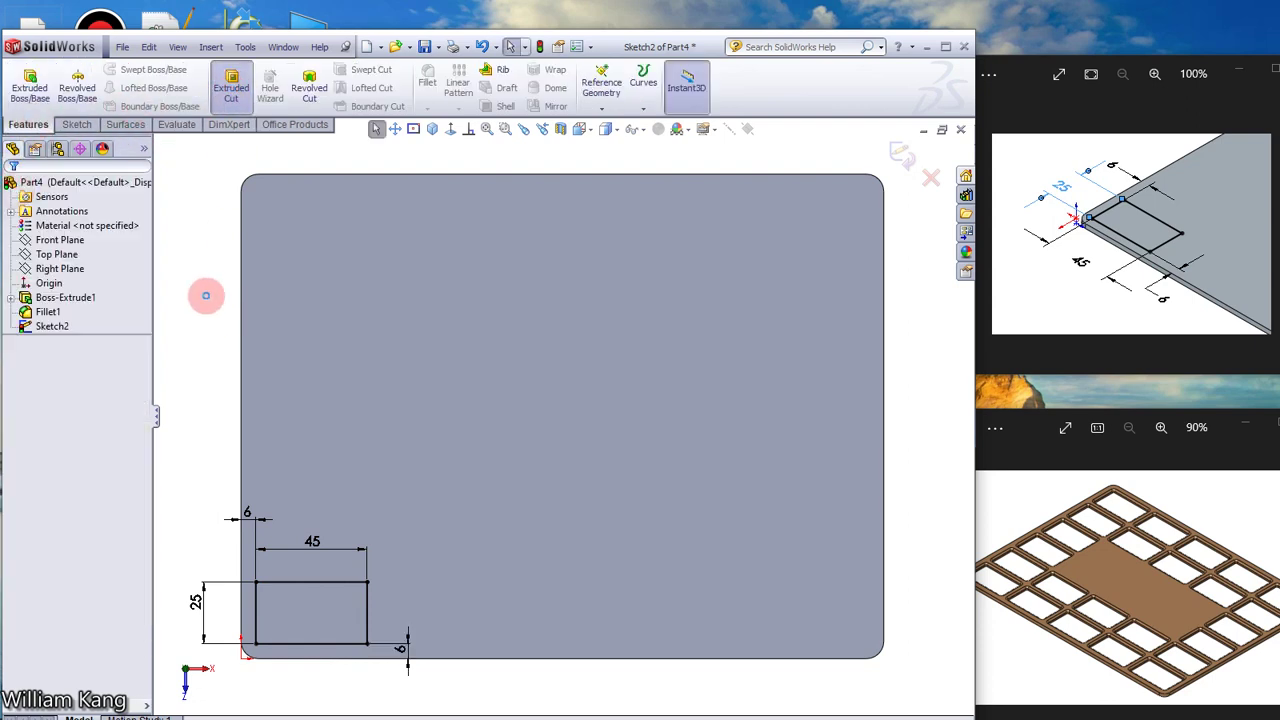
left_click(432, 128)
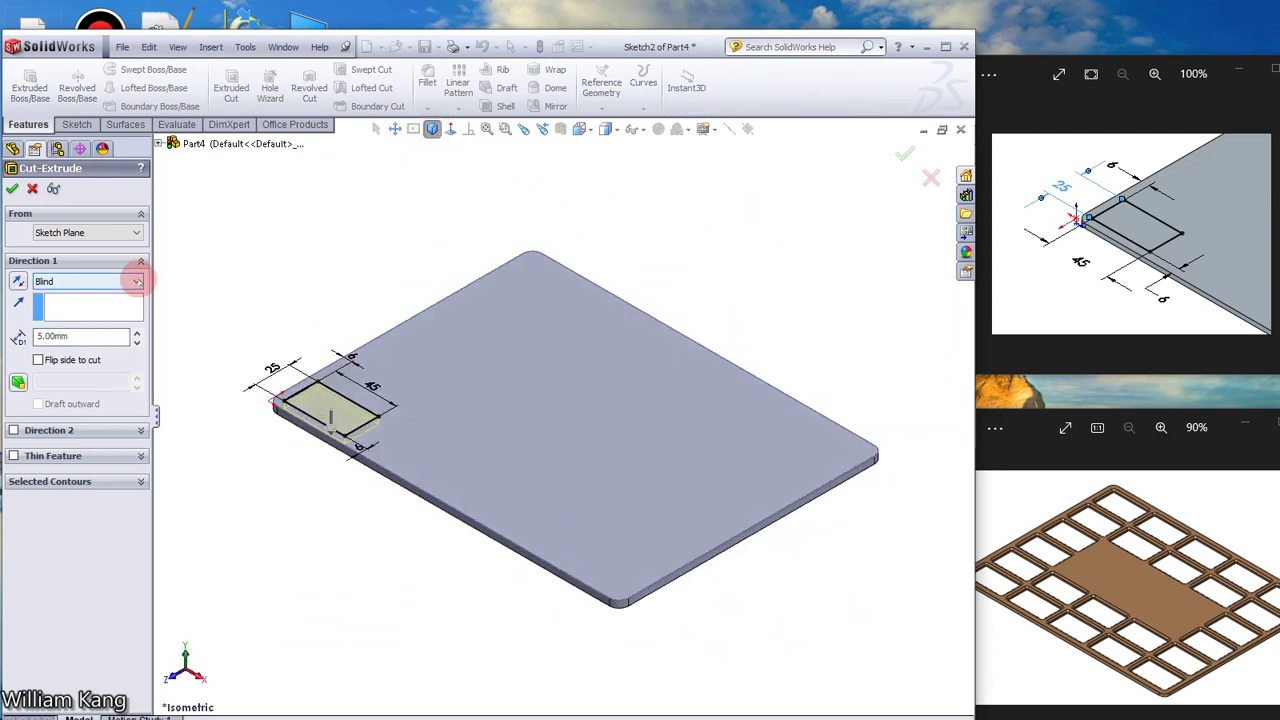
left_click(136, 281)
left_click(109, 297)
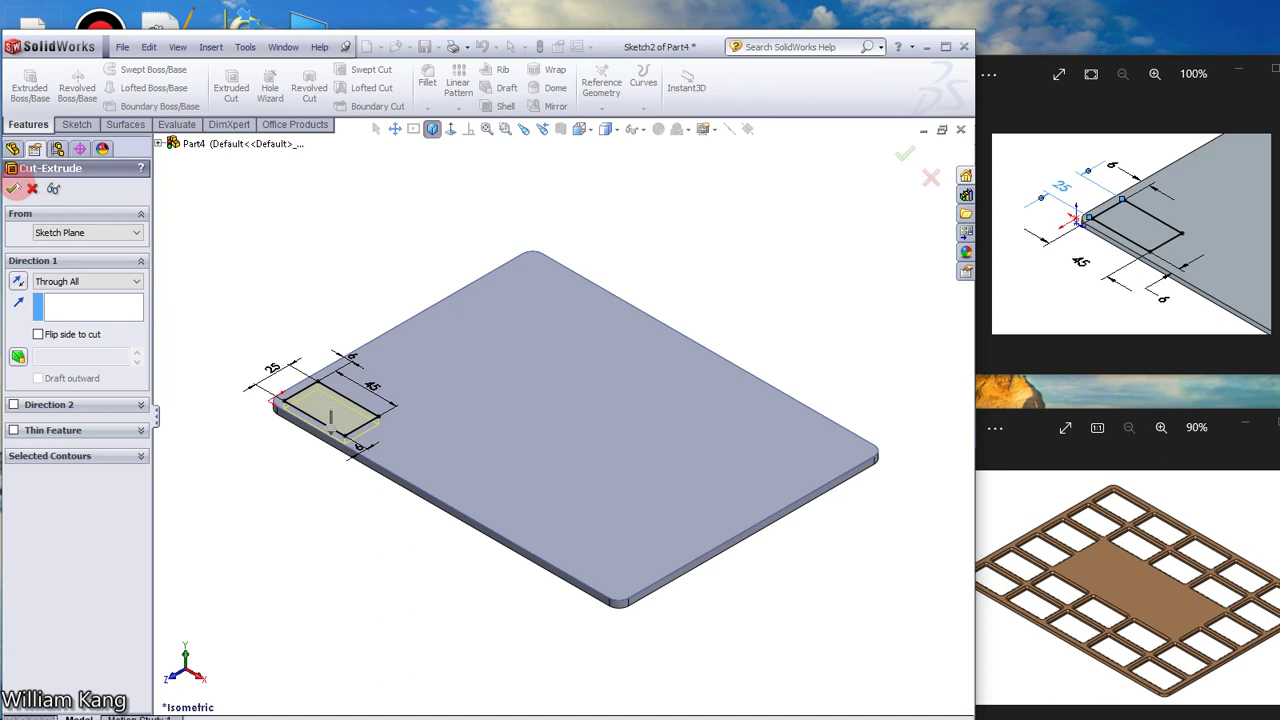
left_click(14, 187)
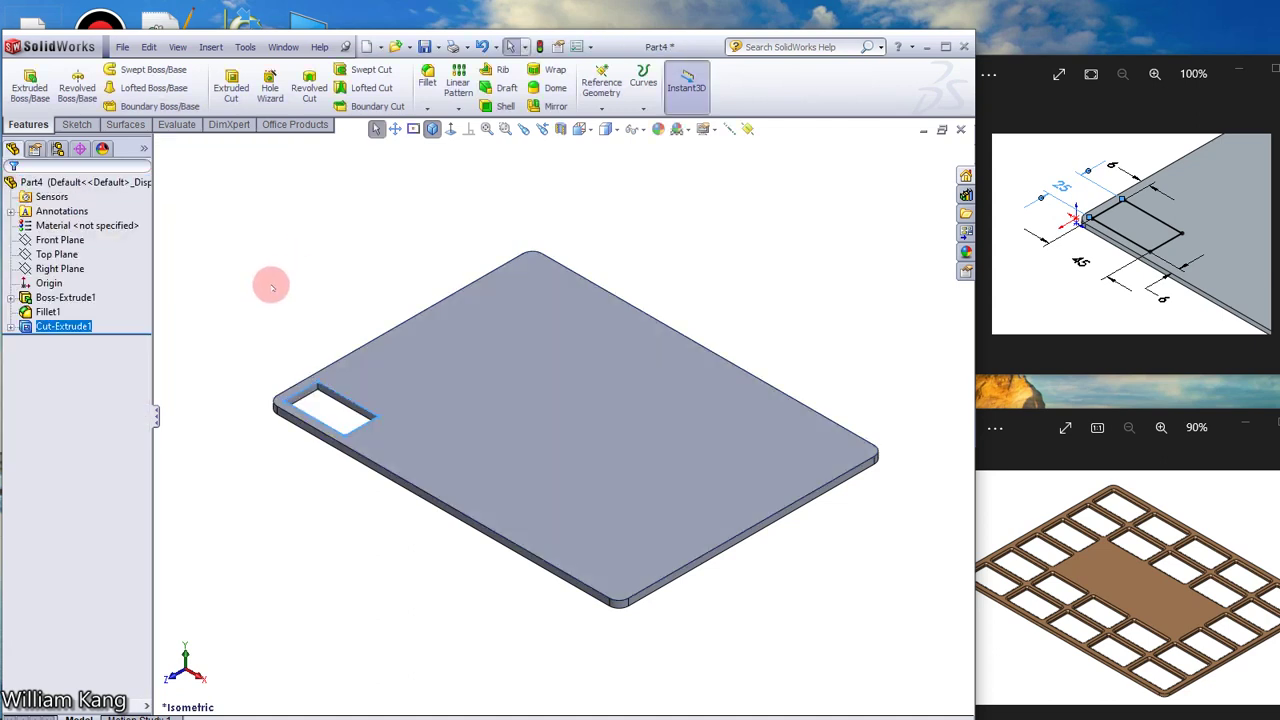
scroll(357, 420, "down", 3)
scroll(357, 420, "down", 2)
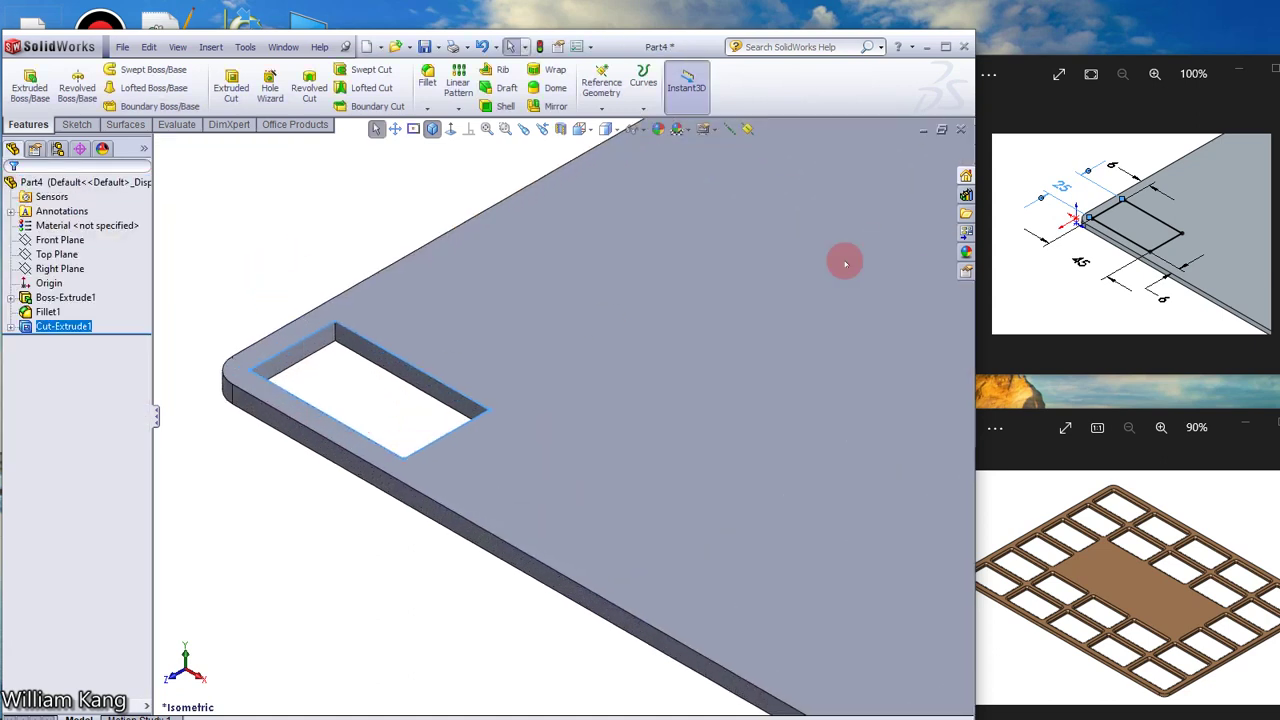
Start a 1.6 mm fillet and select the hole's first five visible edges.
left_click(1262, 233)
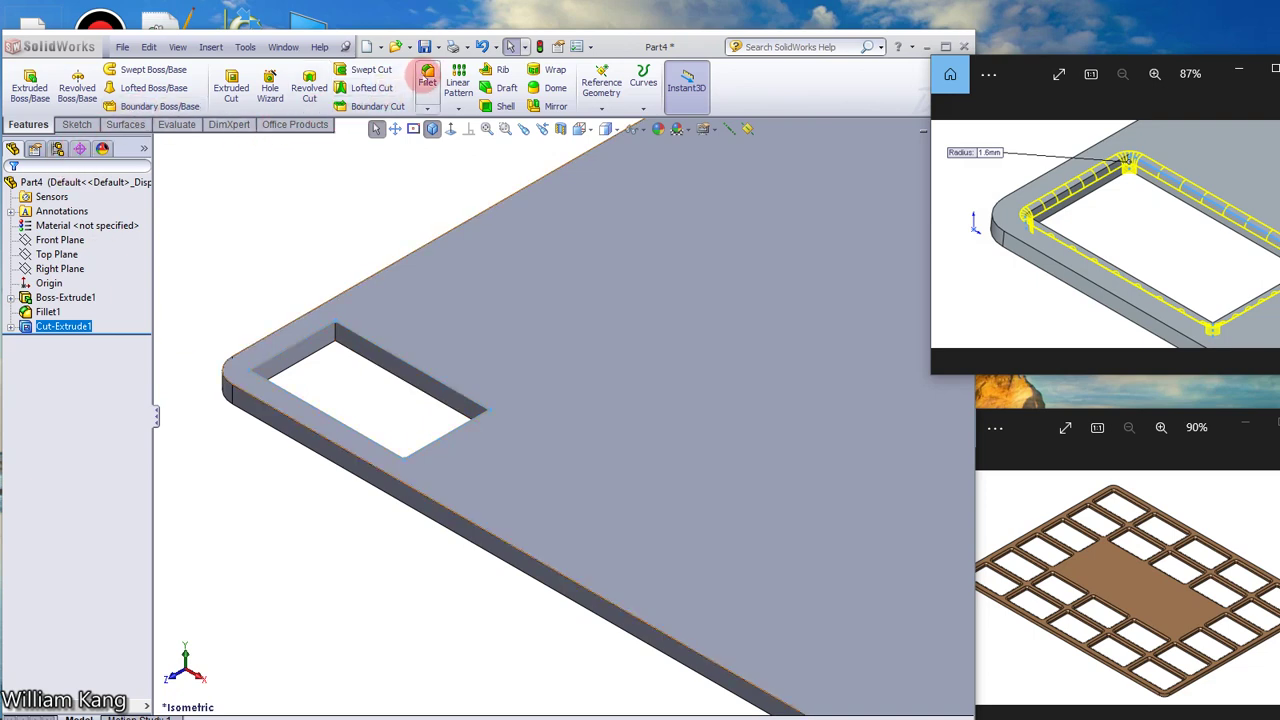
left_click(427, 78)
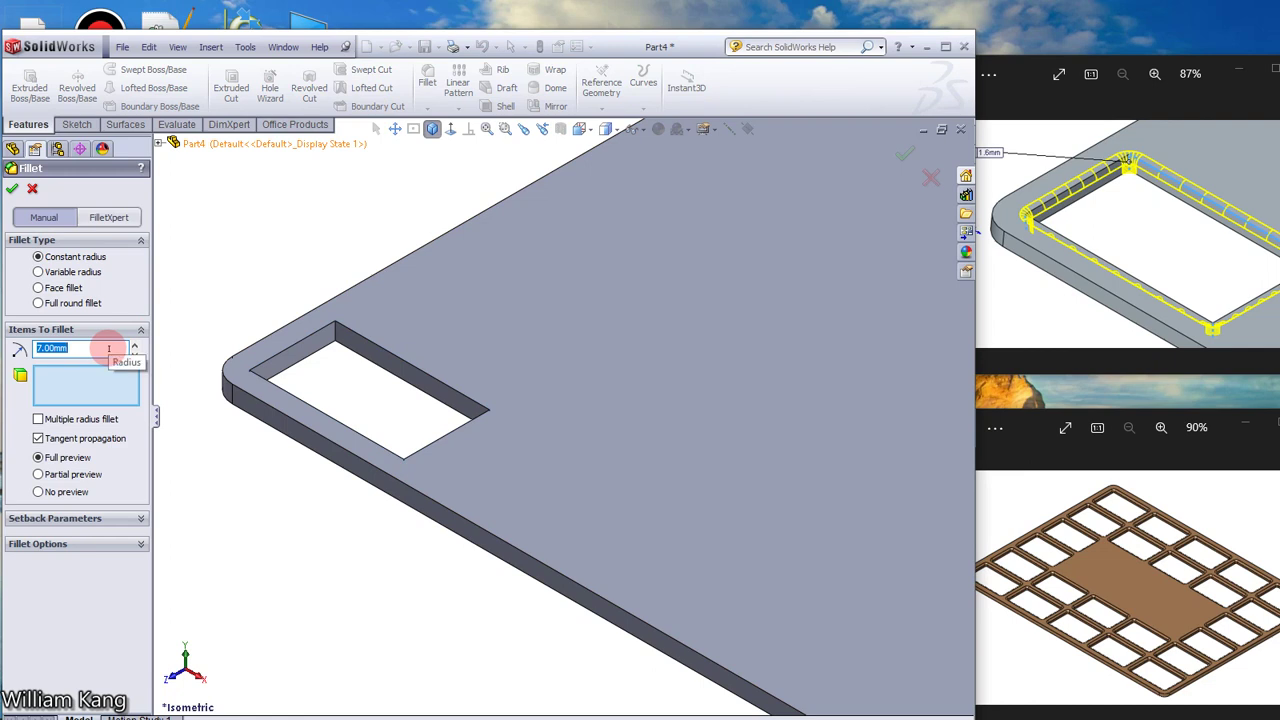
type("1")
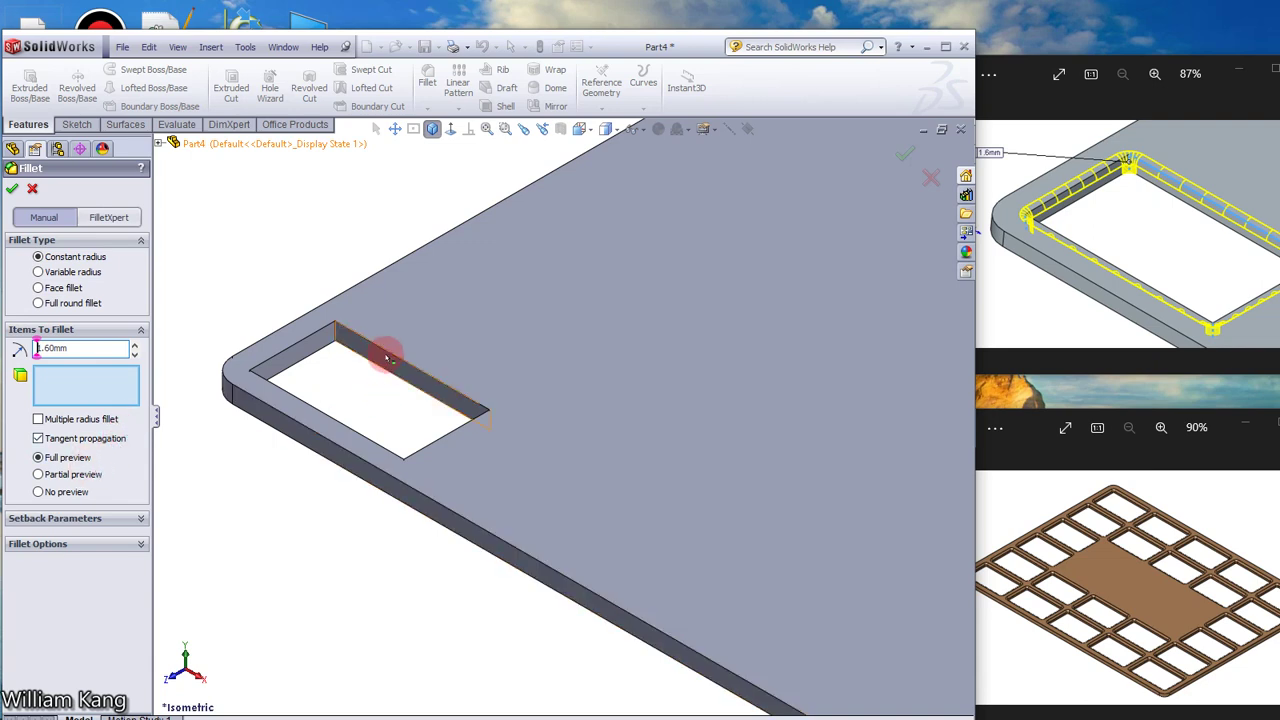
left_click(416, 396)
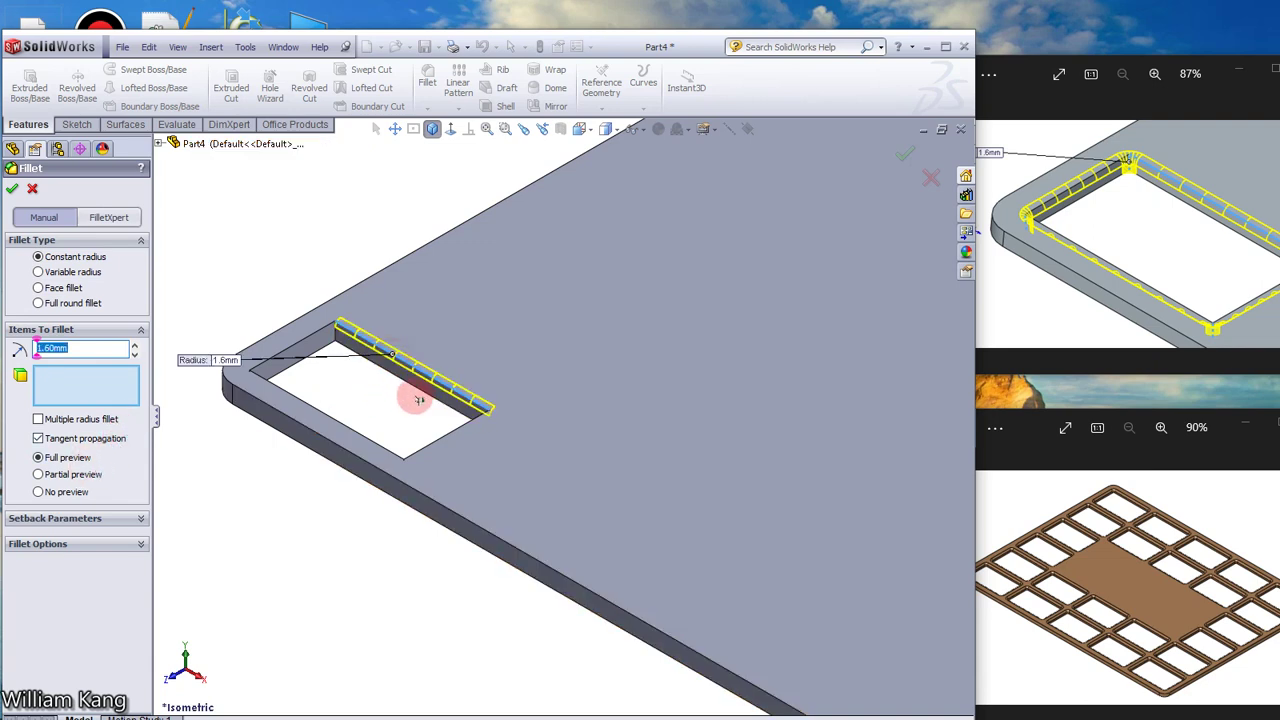
left_click(432, 446)
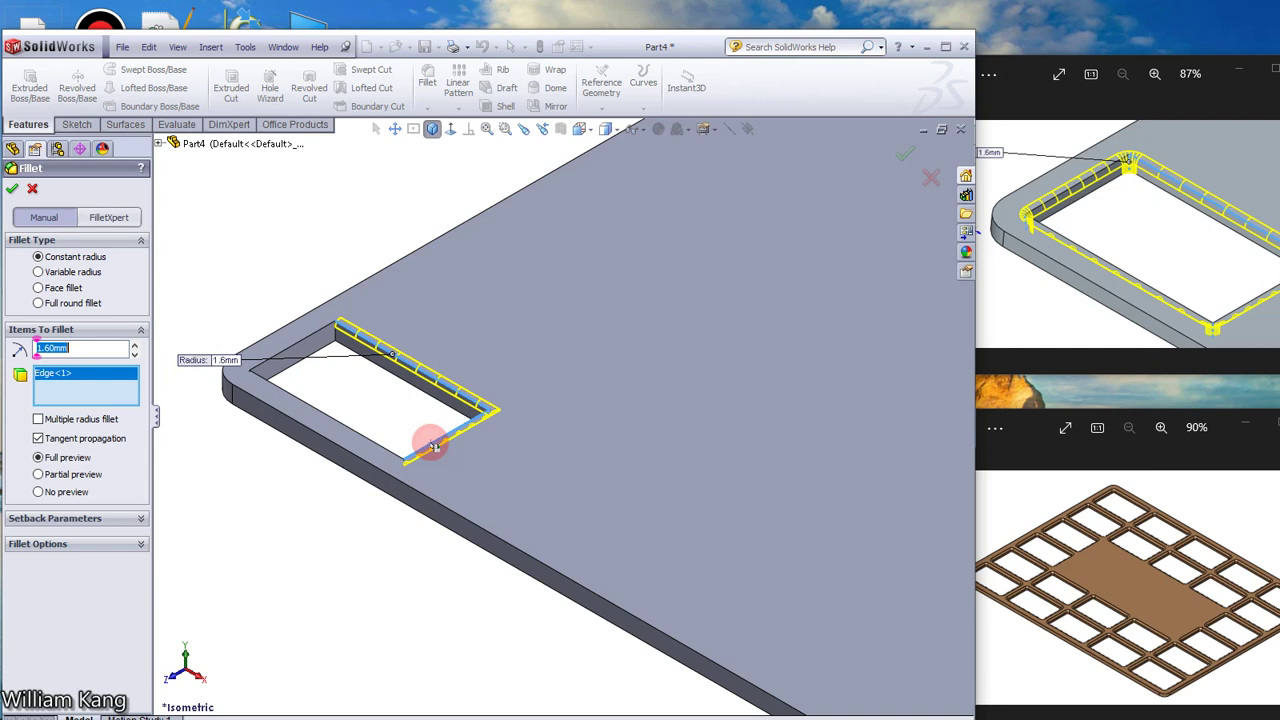
left_click(341, 428)
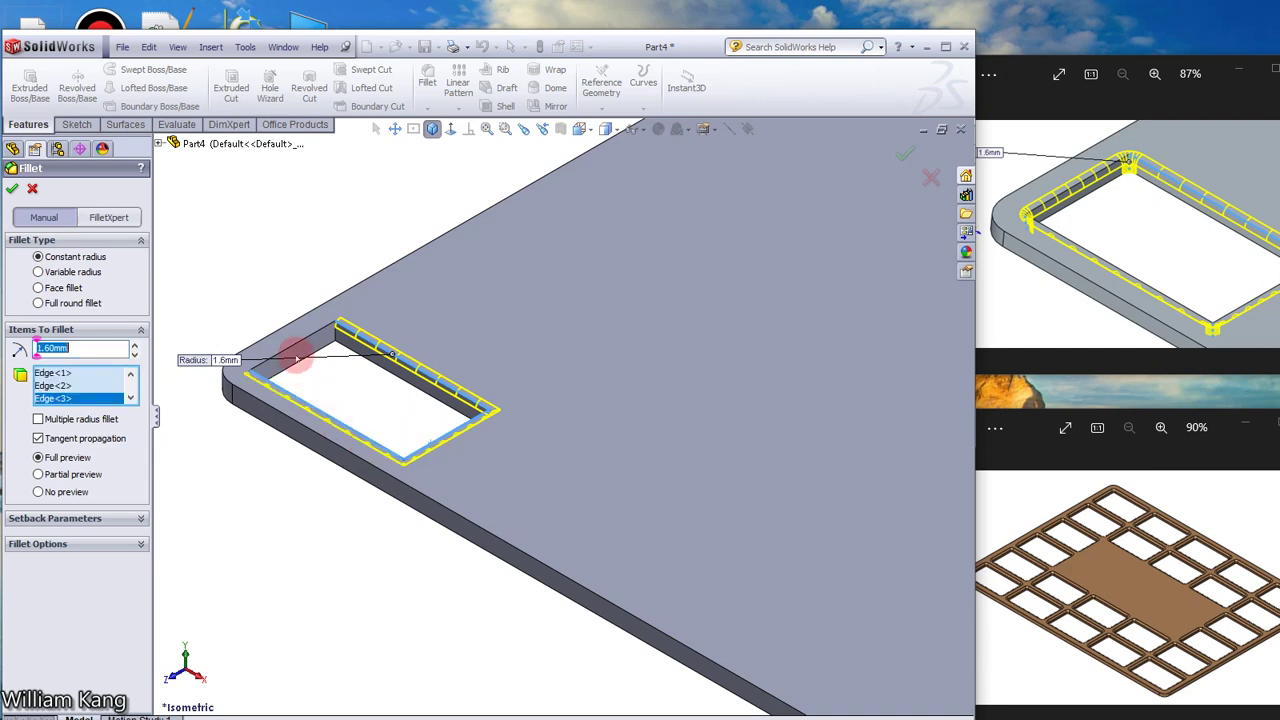
left_click(285, 355)
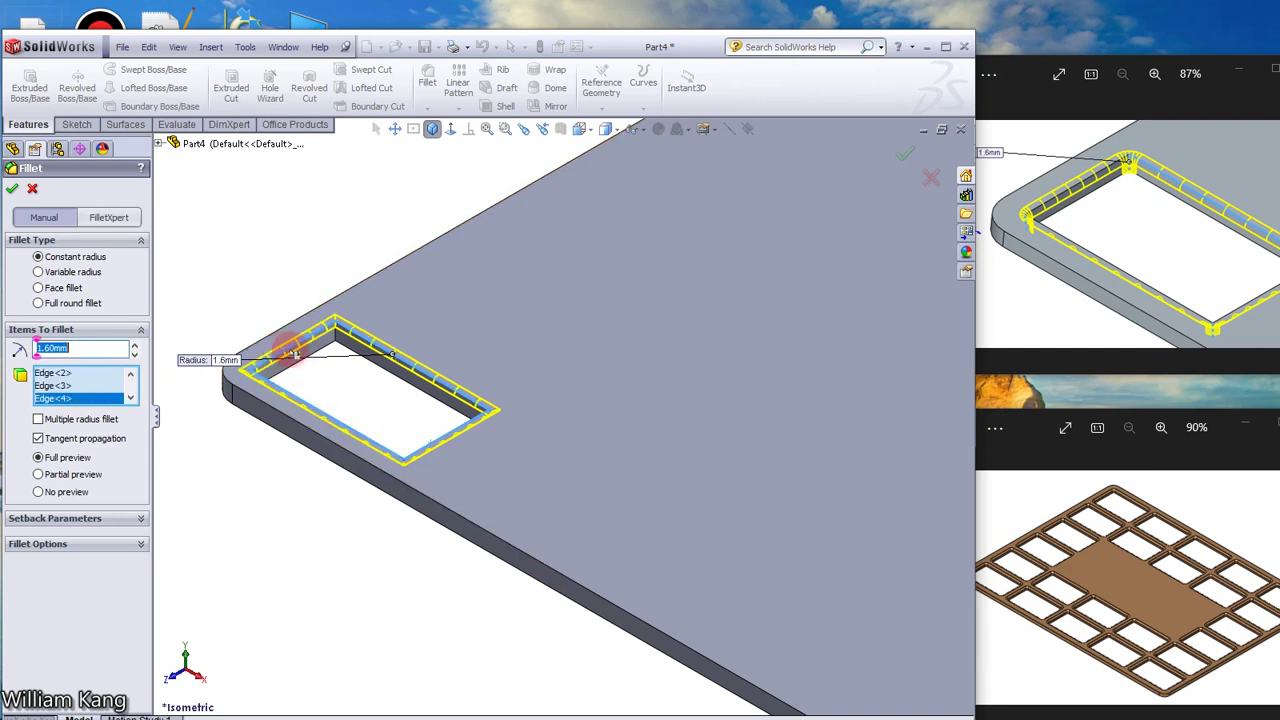
left_click(336, 340)
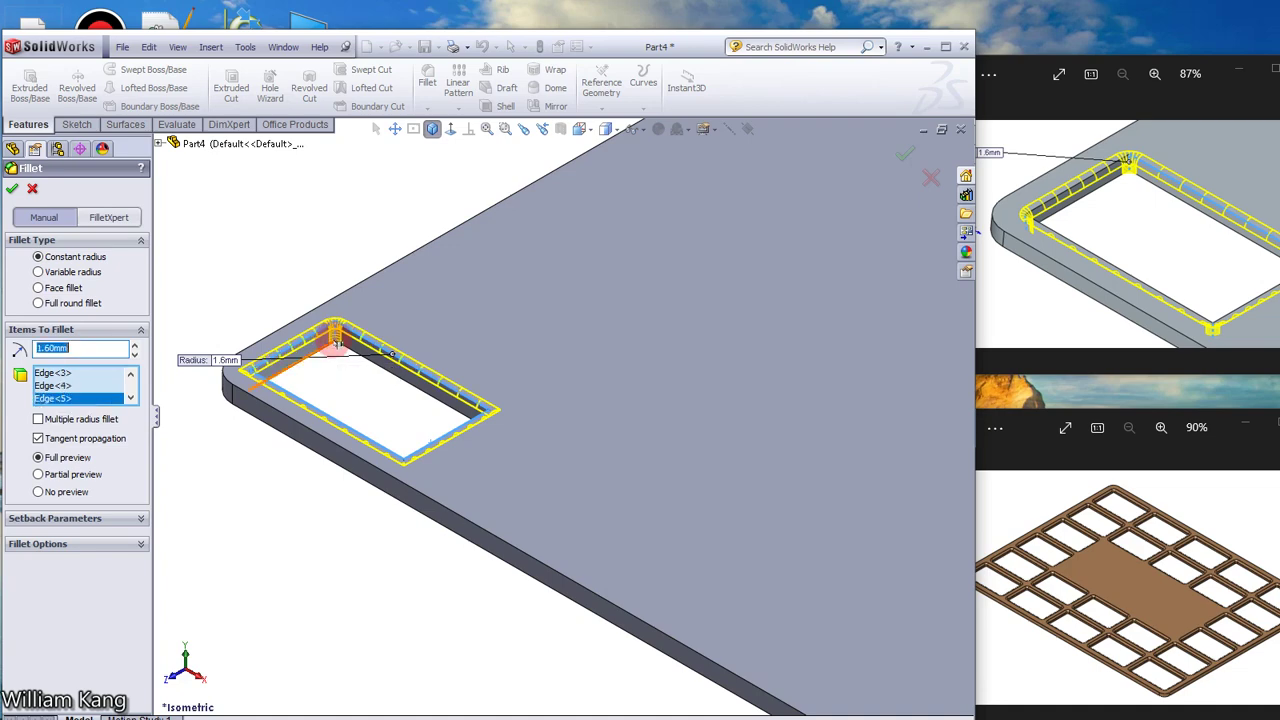
Add the hole's remaining three edges from other angles and apply Fillet2.
mouse_move(342, 220)
middle_mouse_down()
mouse_move(280, 286)
mouse_move(251, 272)
mouse_move(260, 294)
mouse_move(246, 274)
mouse_move(340, 306)
mouse_move(343, 391)
mouse_move(389, 380)
mouse_move(390, 484)
middle_mouse_up()
left_click(238, 412)
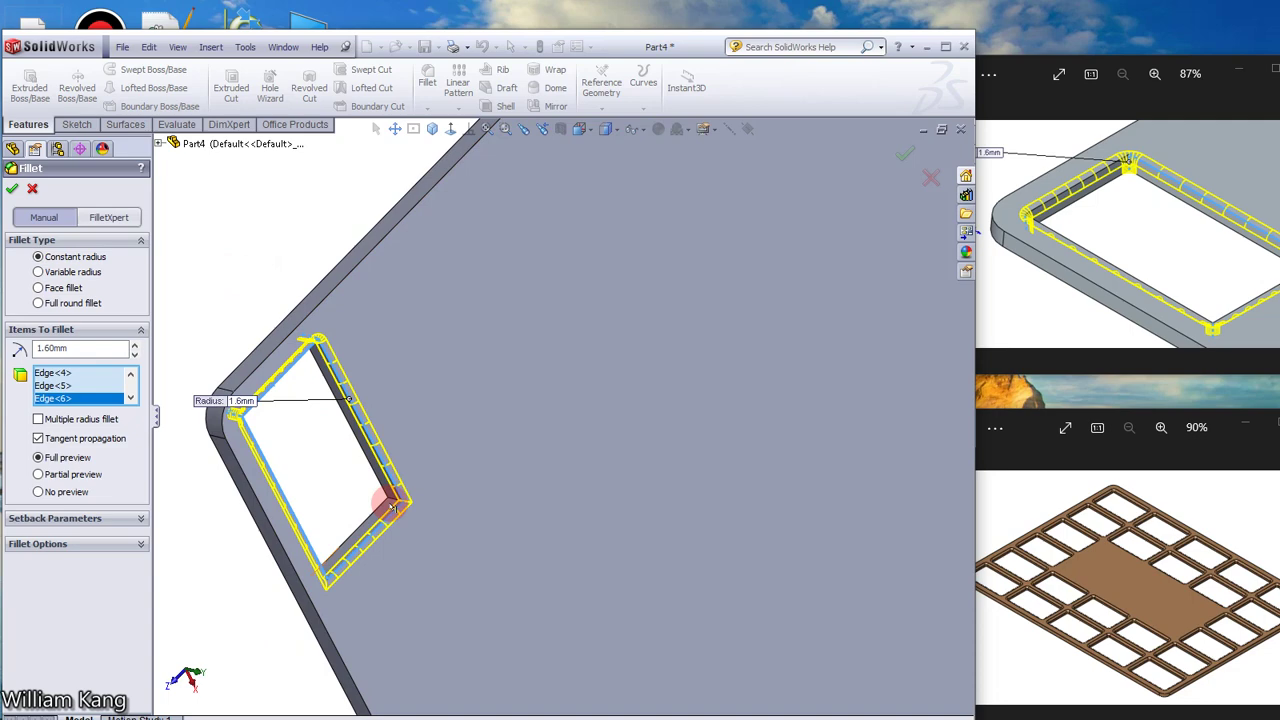
left_click(394, 502)
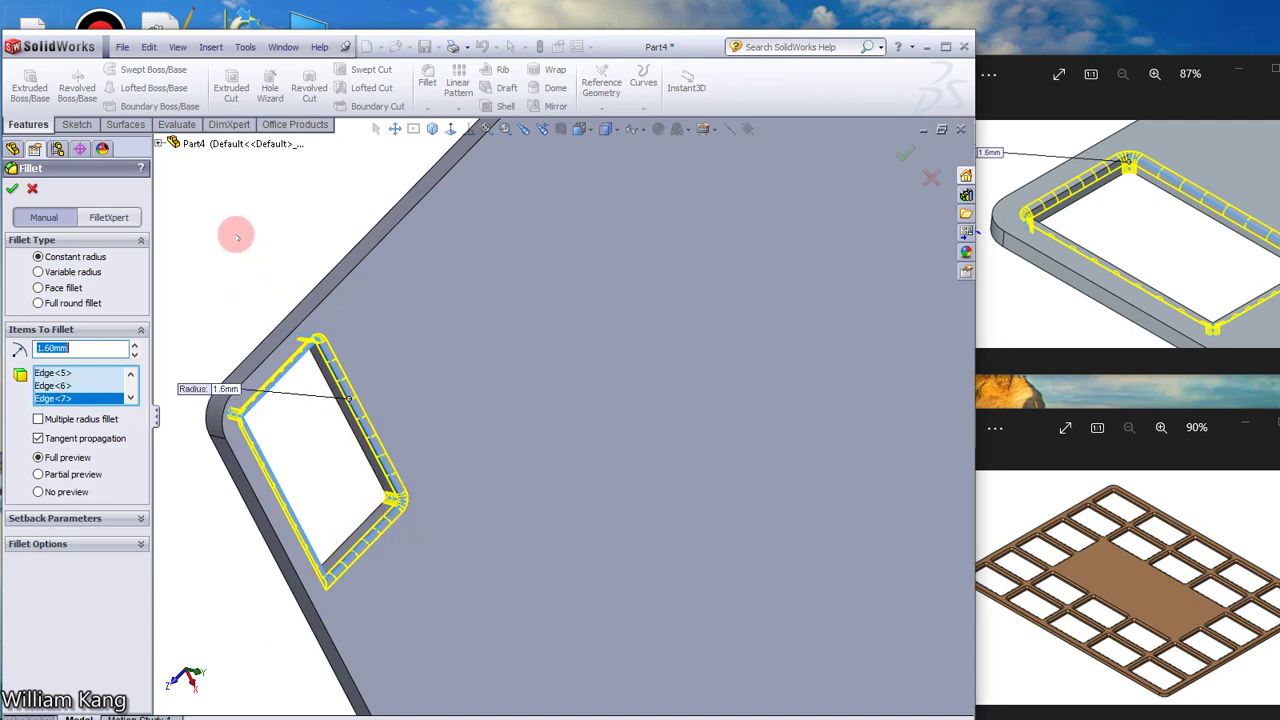
mouse_move(223, 237)
middle_mouse_down()
mouse_move(176, 296)
mouse_move(180, 357)
mouse_move(163, 371)
middle_mouse_up()
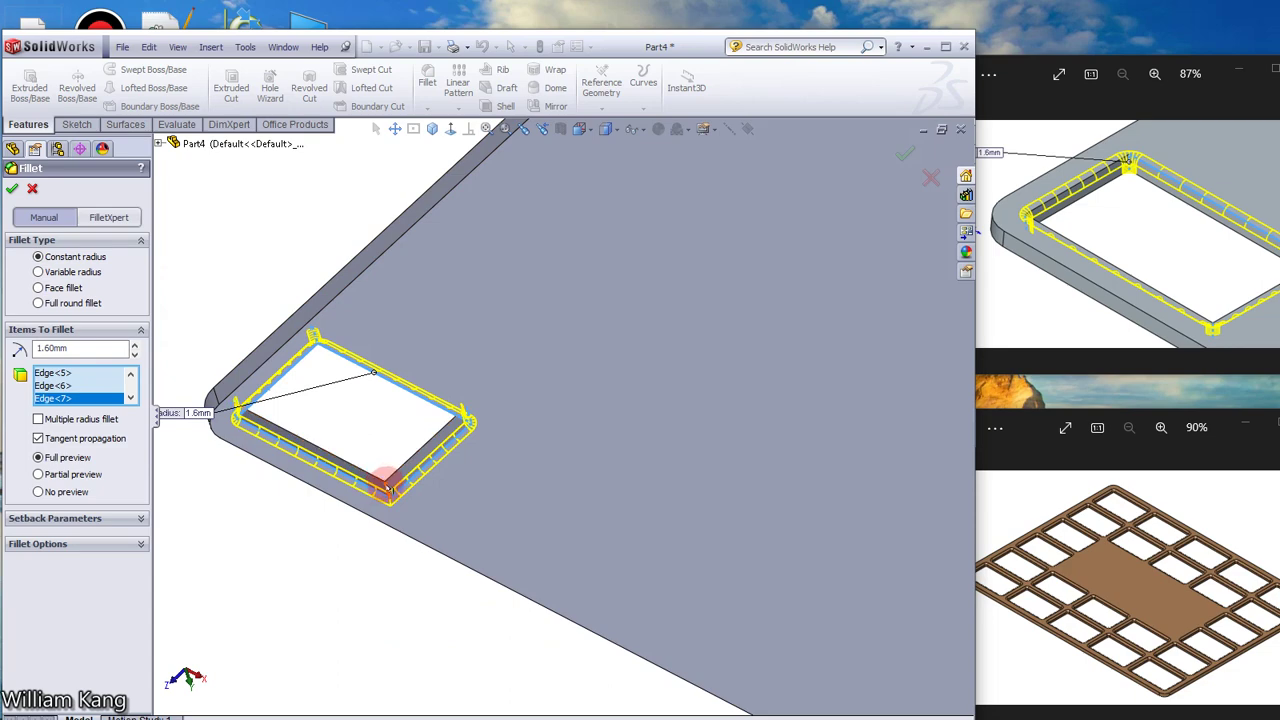
left_click(386, 488)
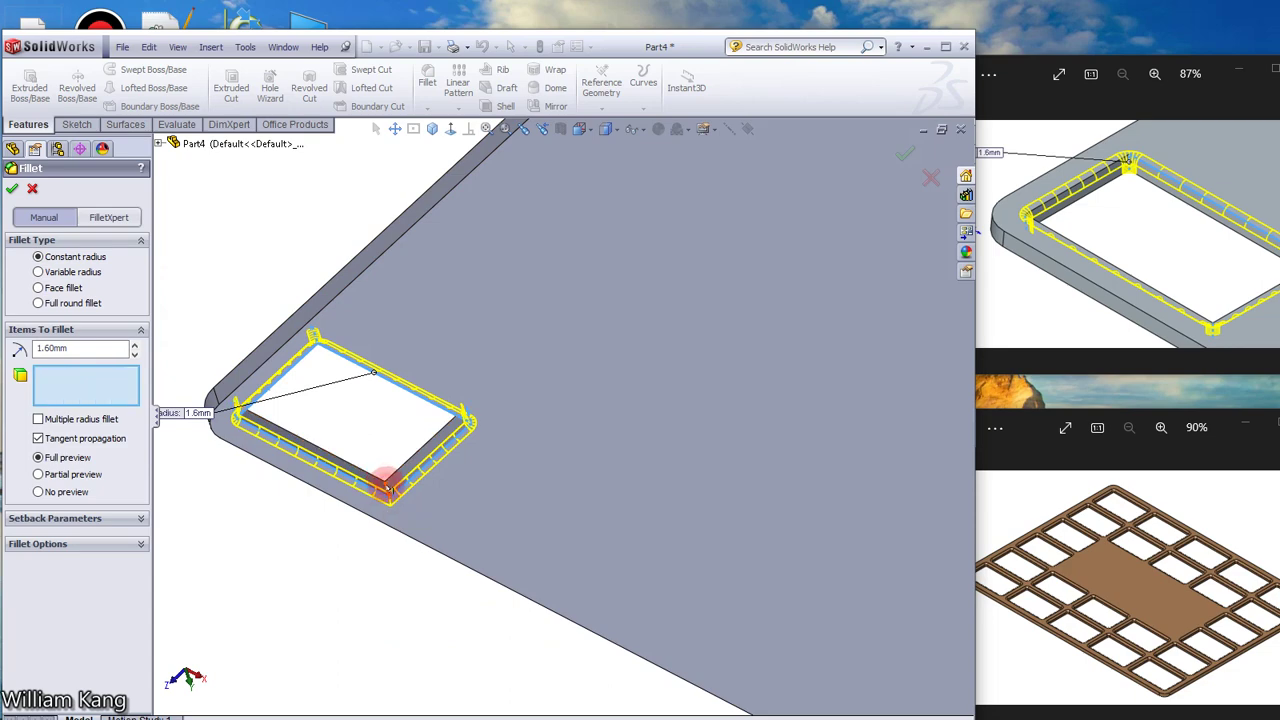
left_click(12, 188)
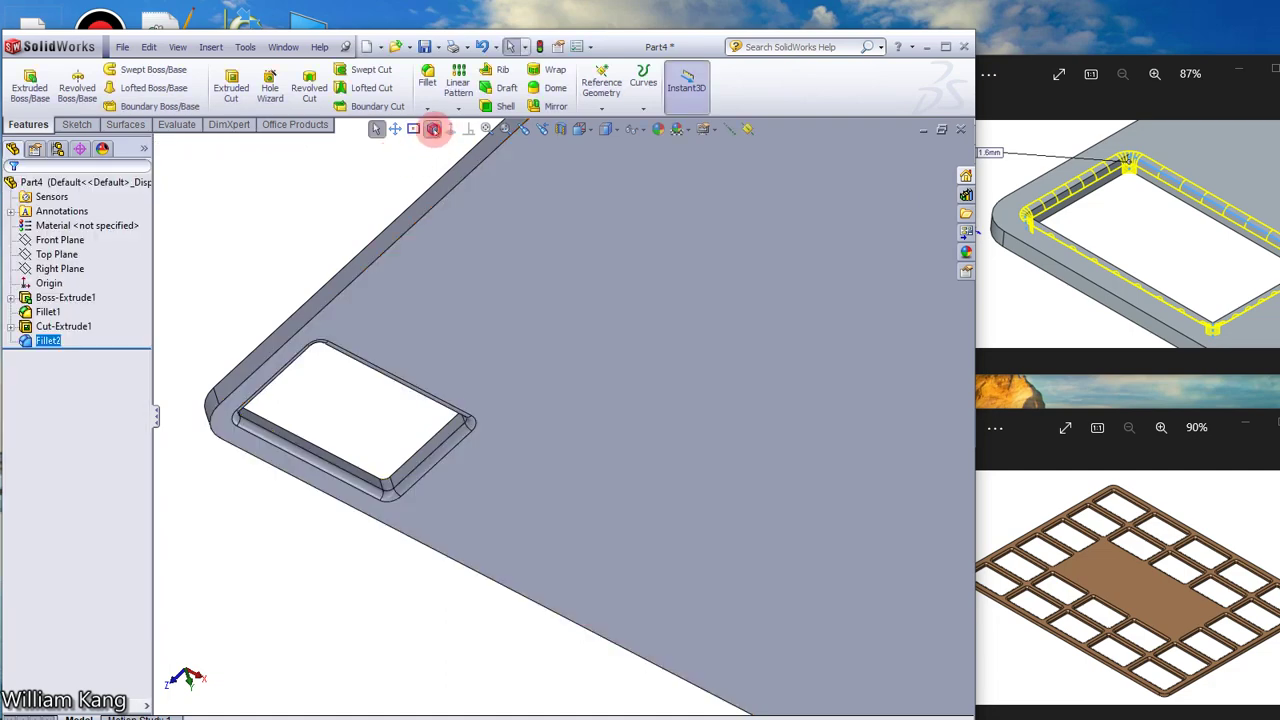
left_click(433, 129)
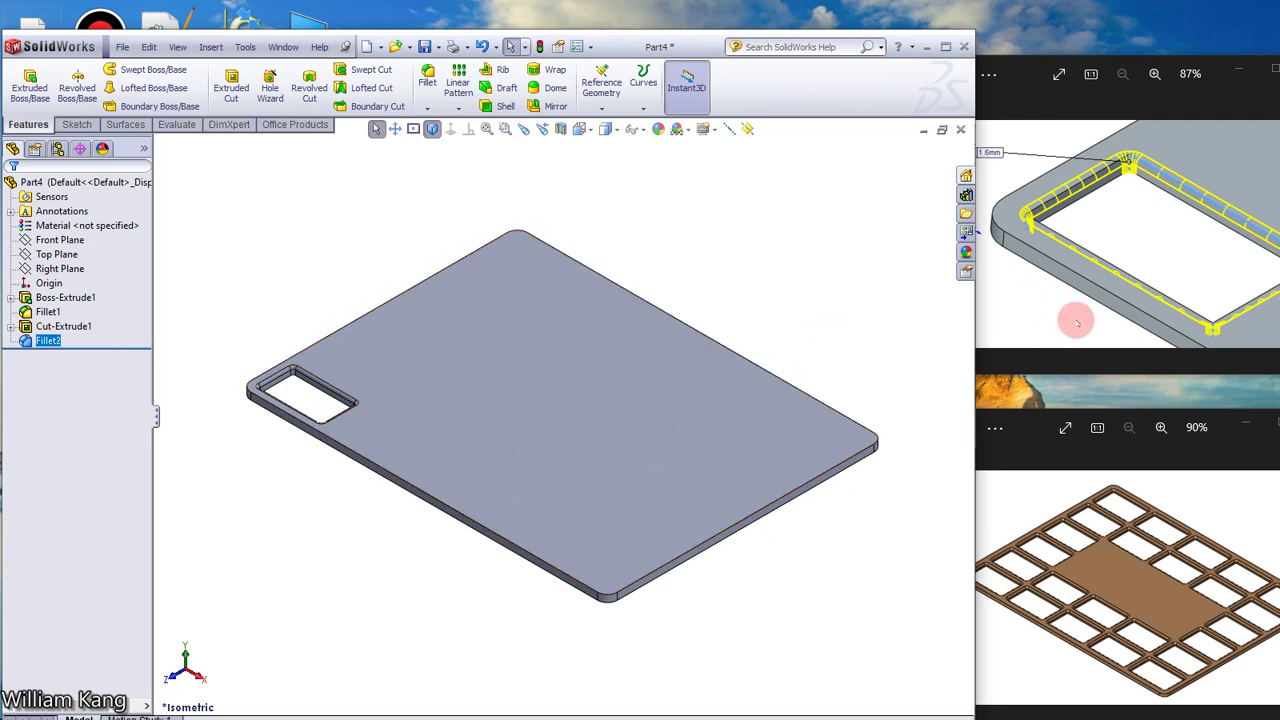
left_click(976, 232)
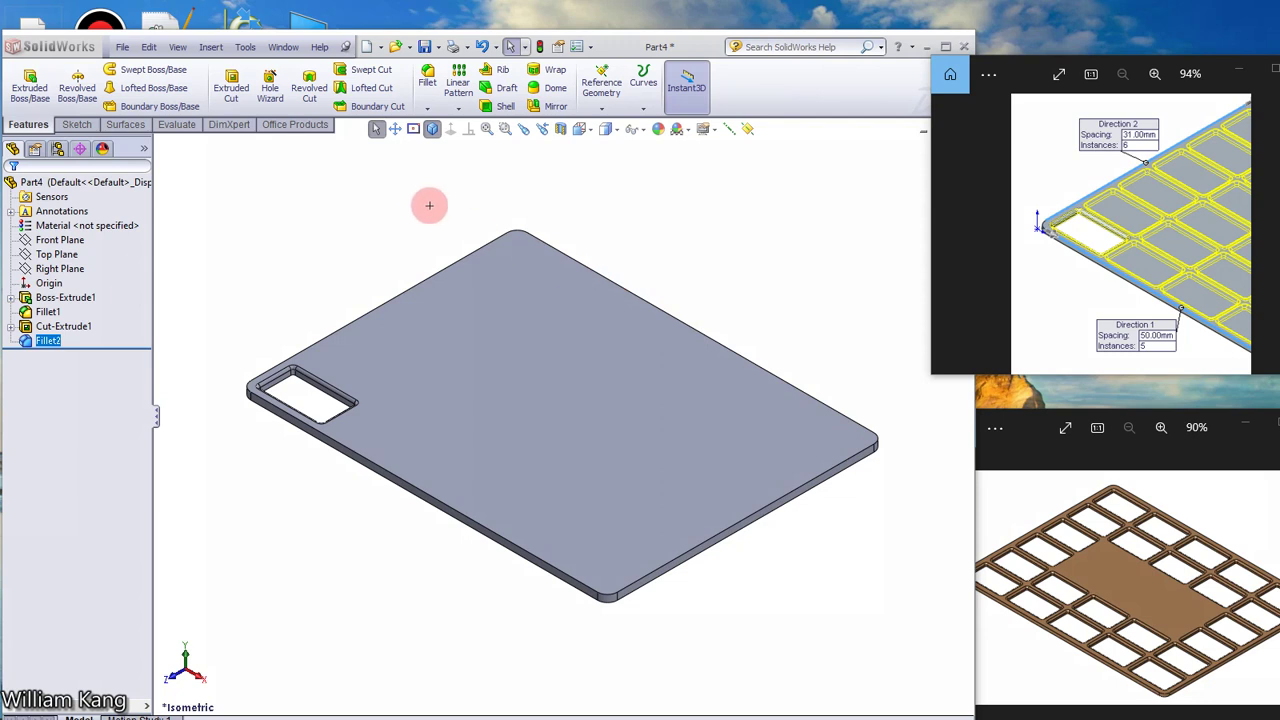
left_click_drag(429, 205, 456, 100)
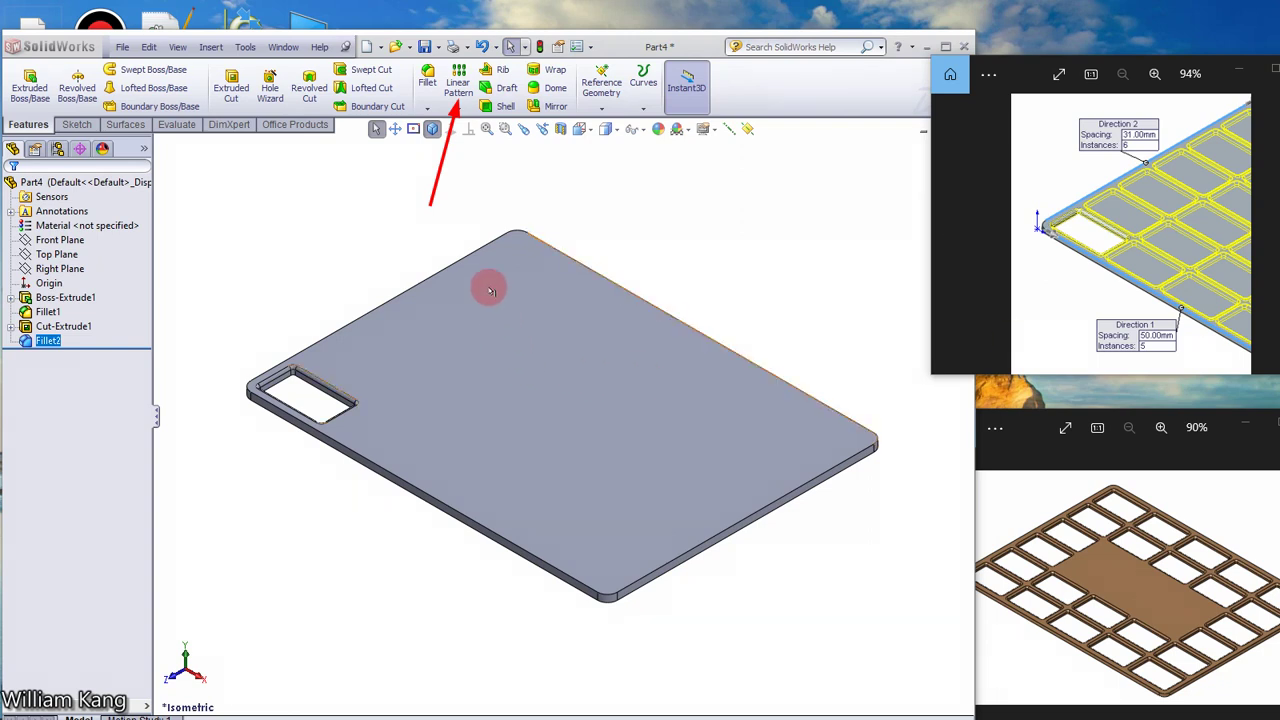
Start a linear pattern along the plate's back edge with 31 mm spacing and 6 copies.
left_click(461, 110)
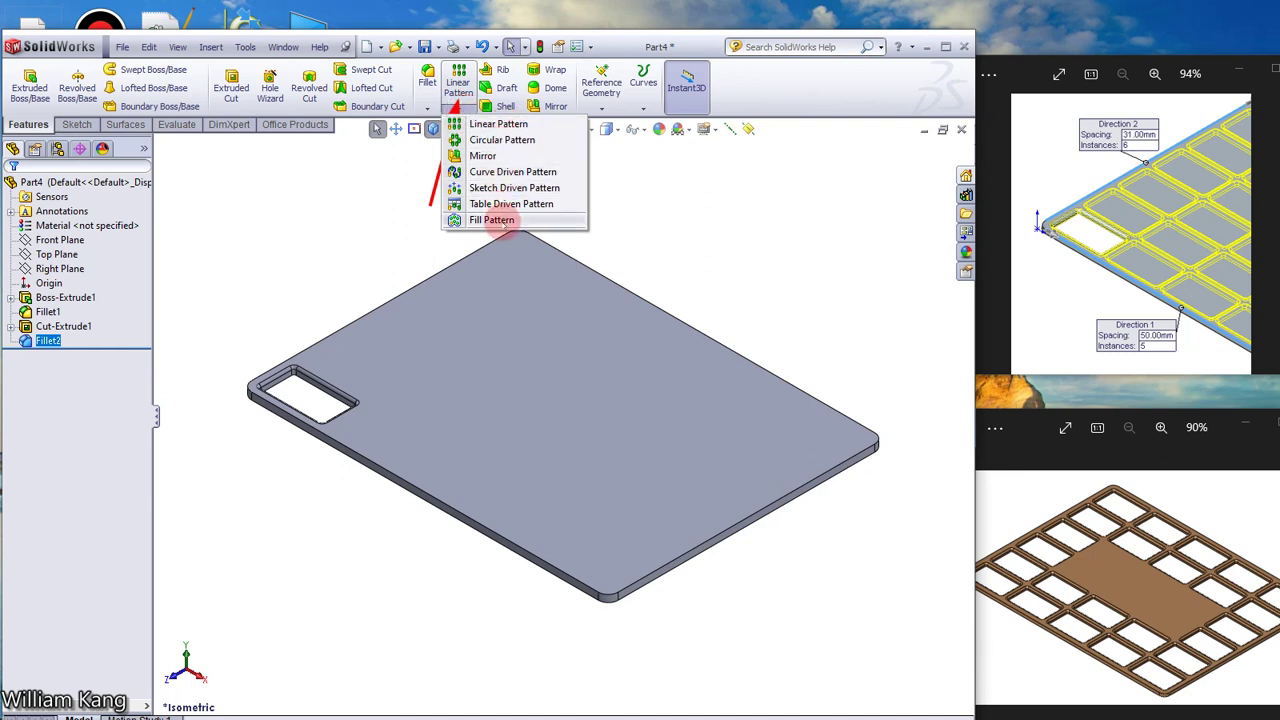
left_click(459, 106)
left_click(459, 100)
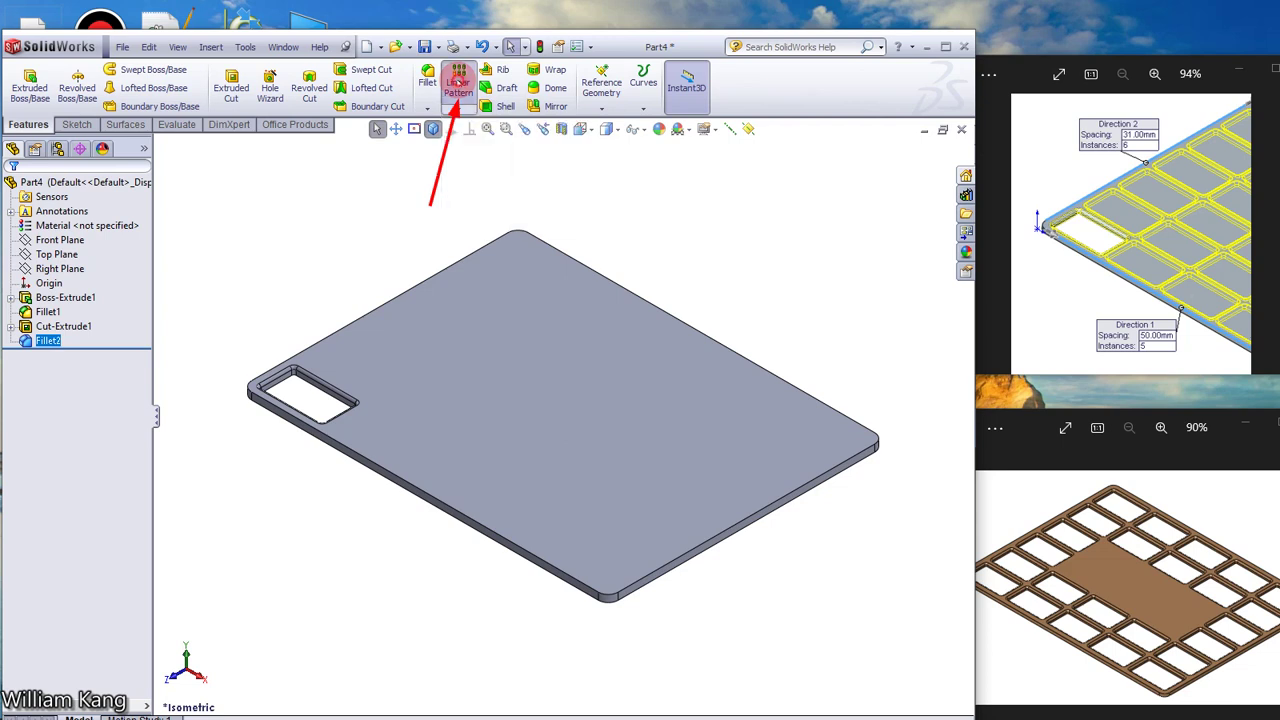
left_click(459, 88)
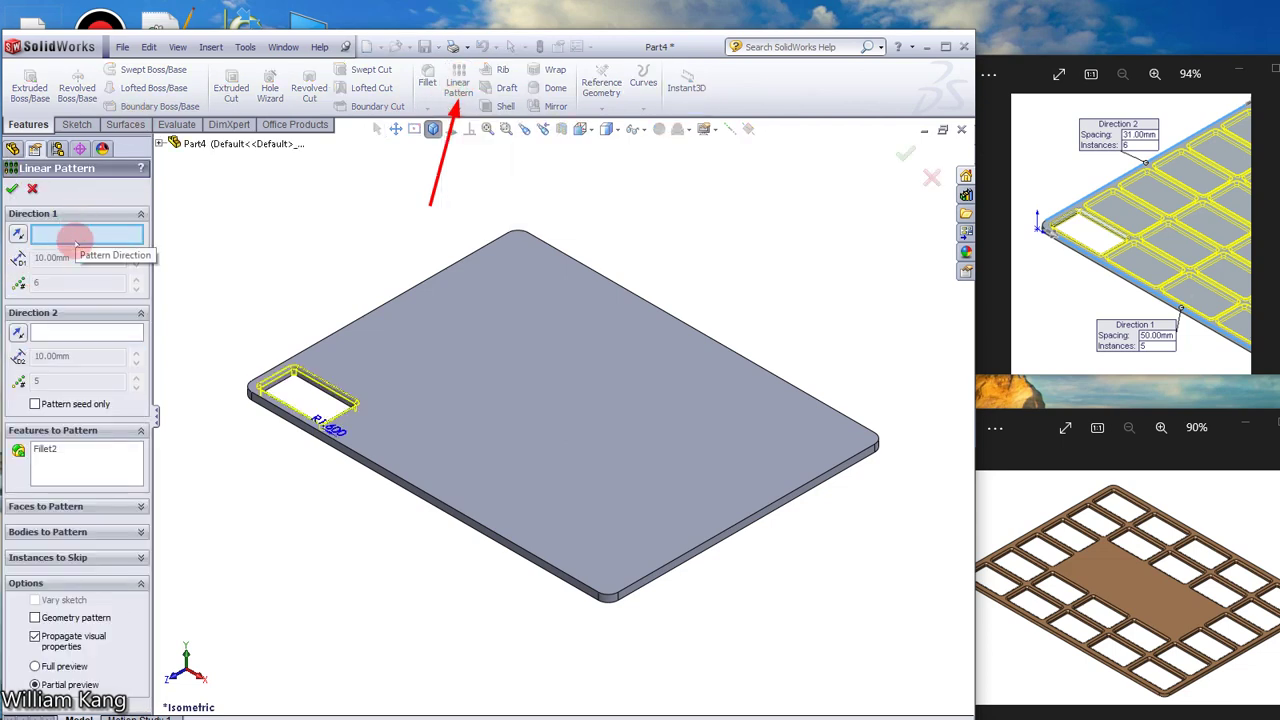
left_click(370, 314)
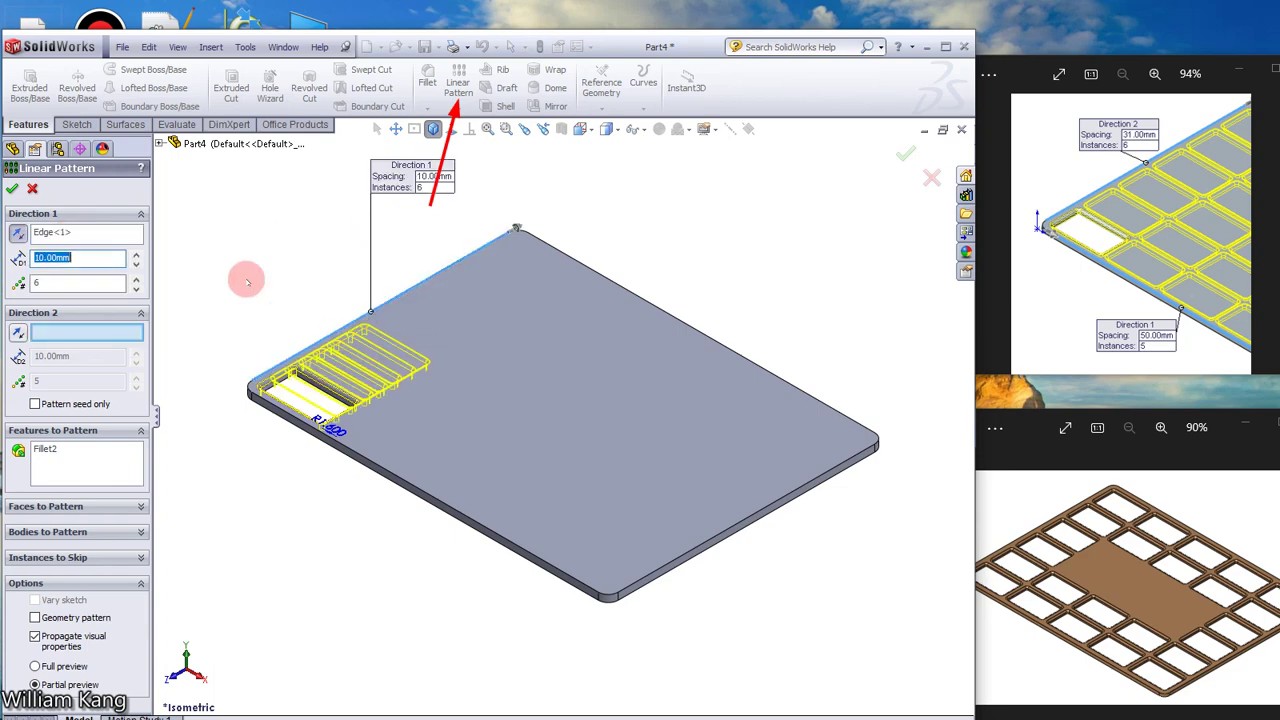
double_click(74, 257)
type("31")
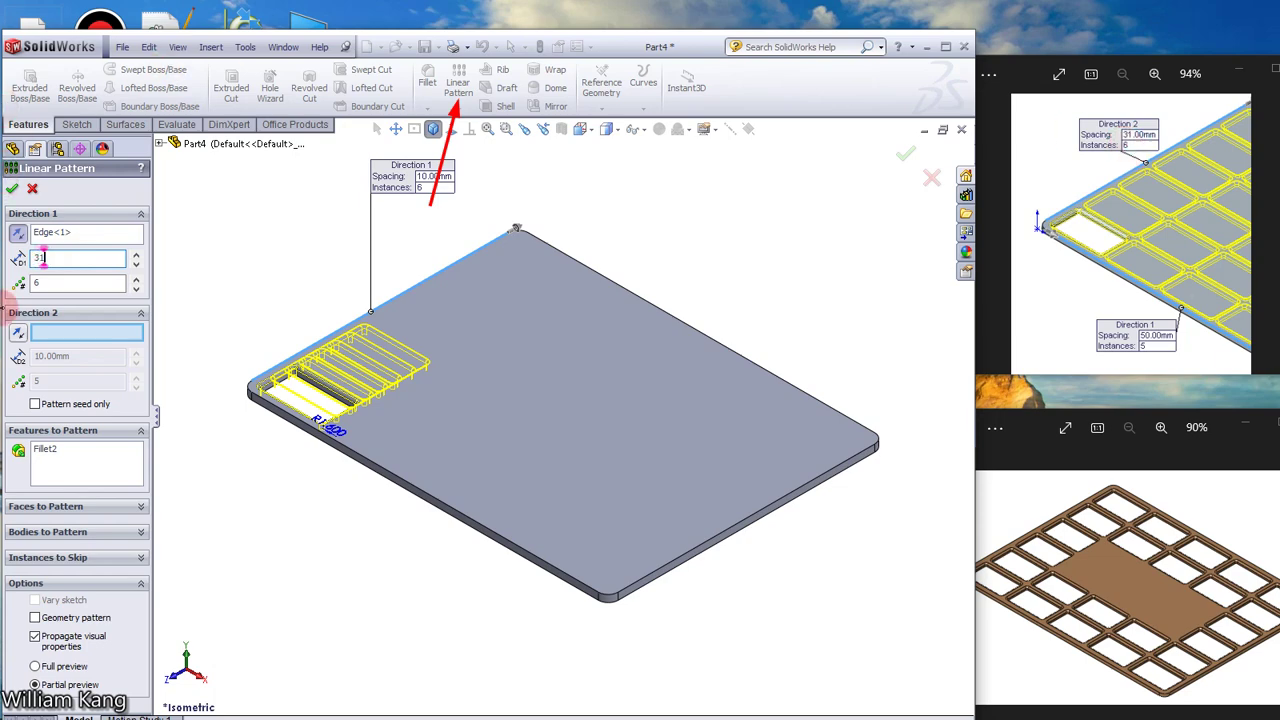
key("Return")
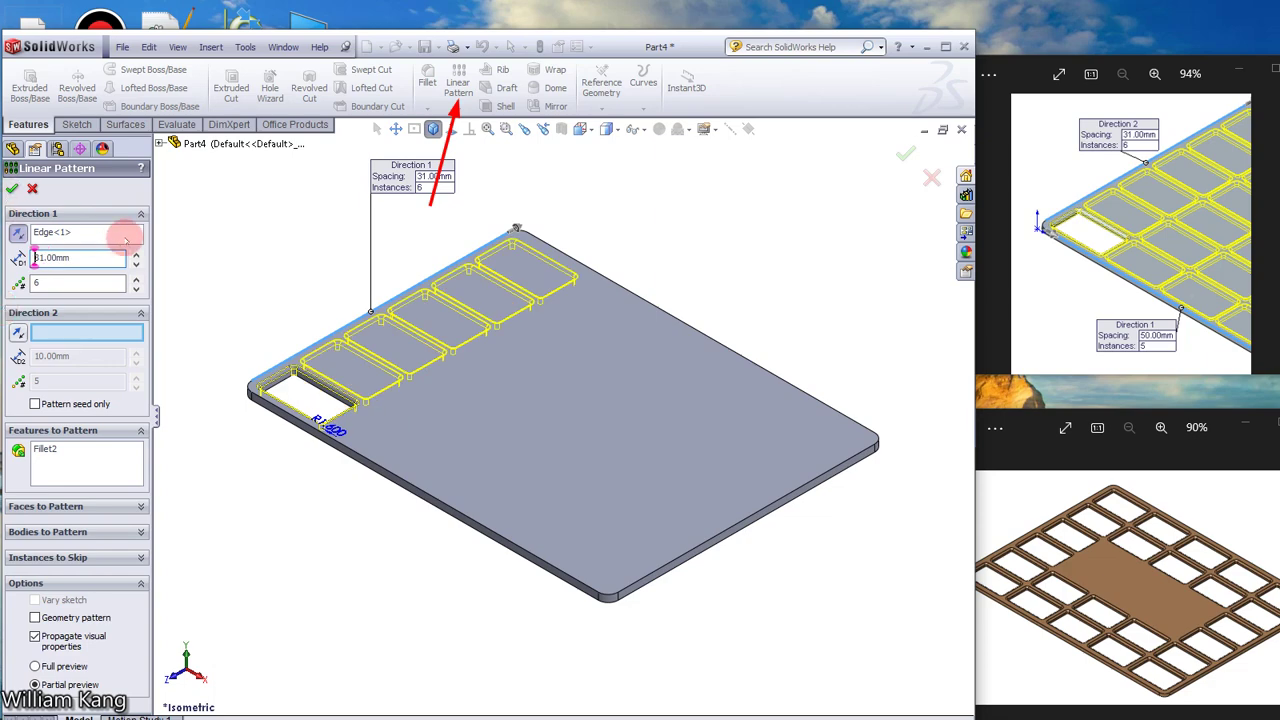
Add a second pattern direction along the front edge with 5 copies 50 mm apart.
left_click(69, 281)
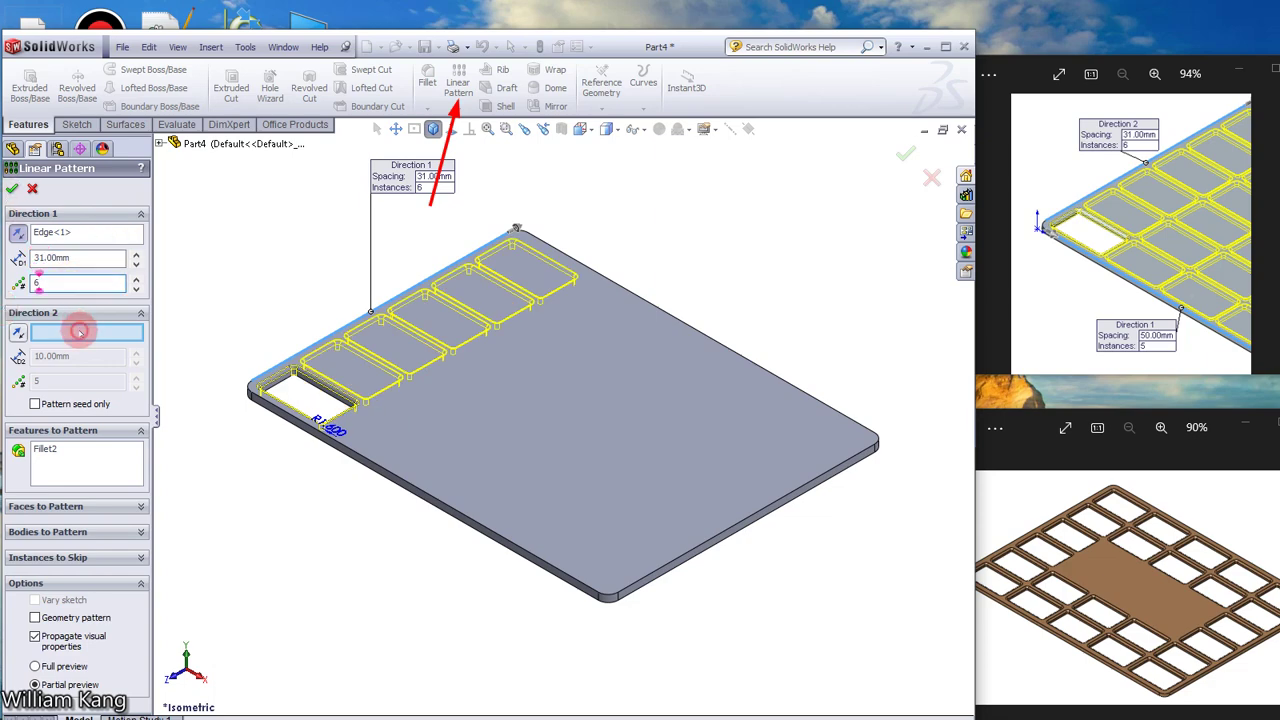
left_click(79, 331)
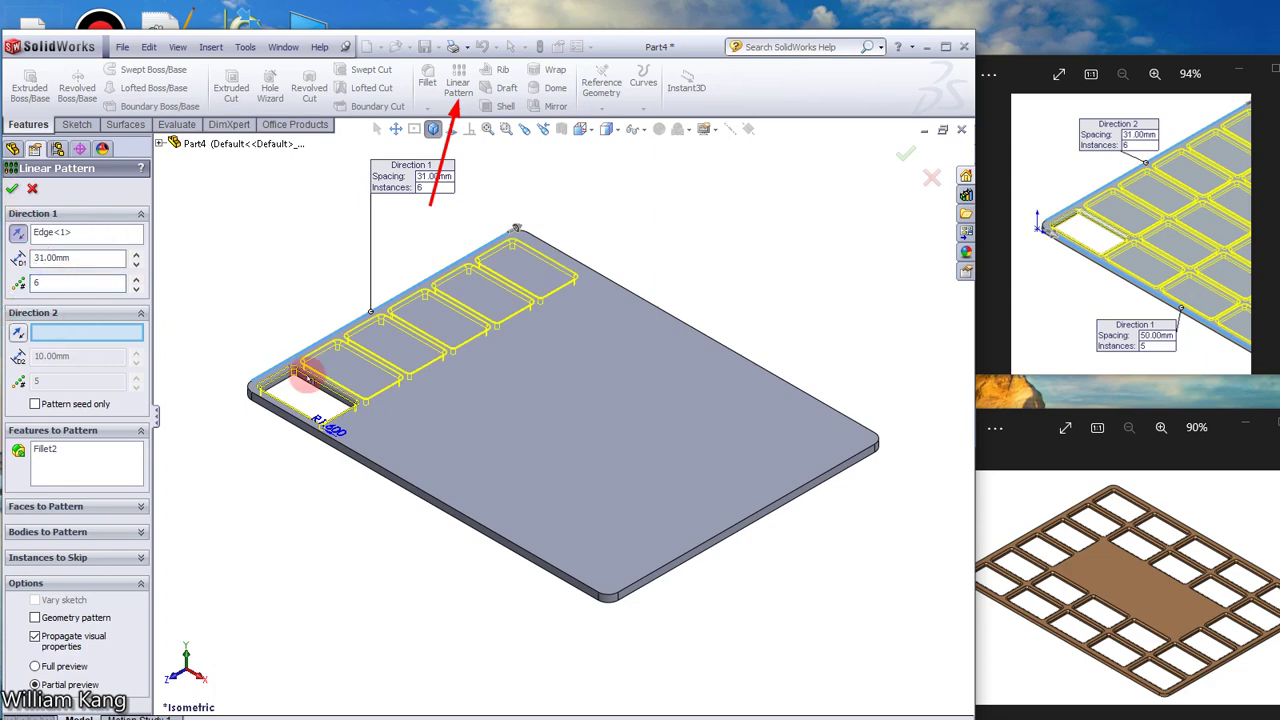
left_click(390, 475)
type("50")
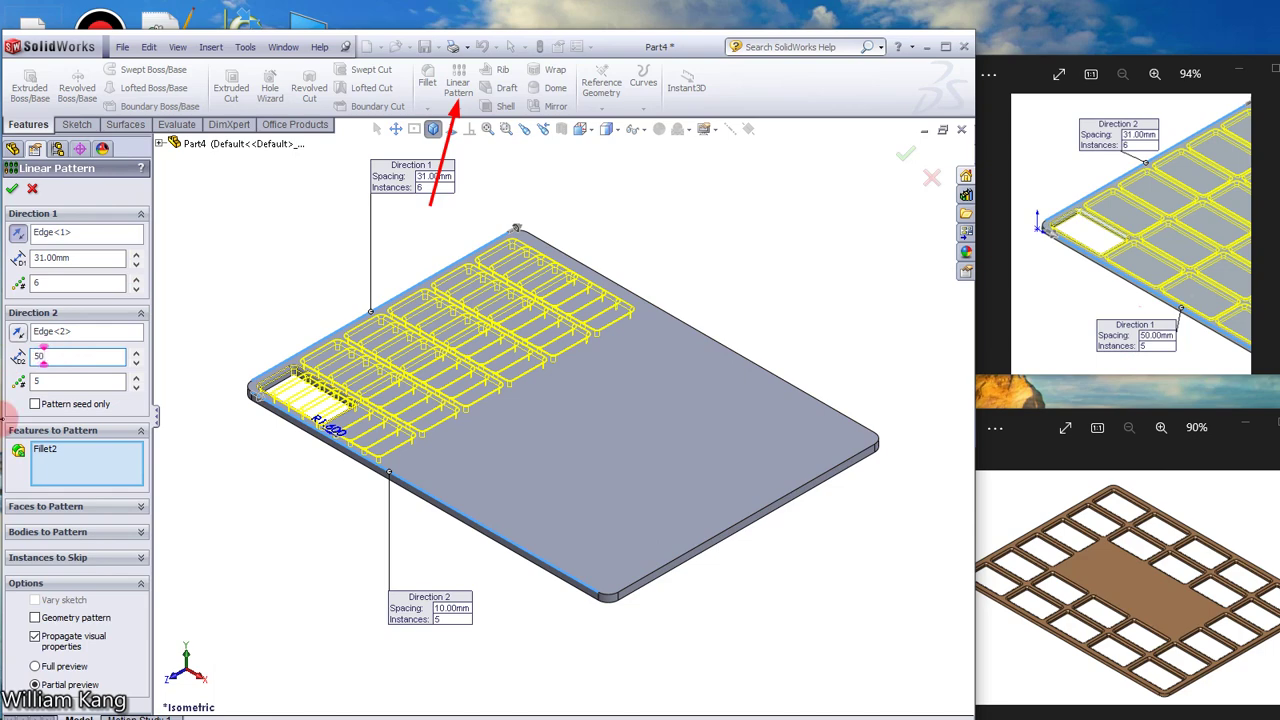
key("Return")
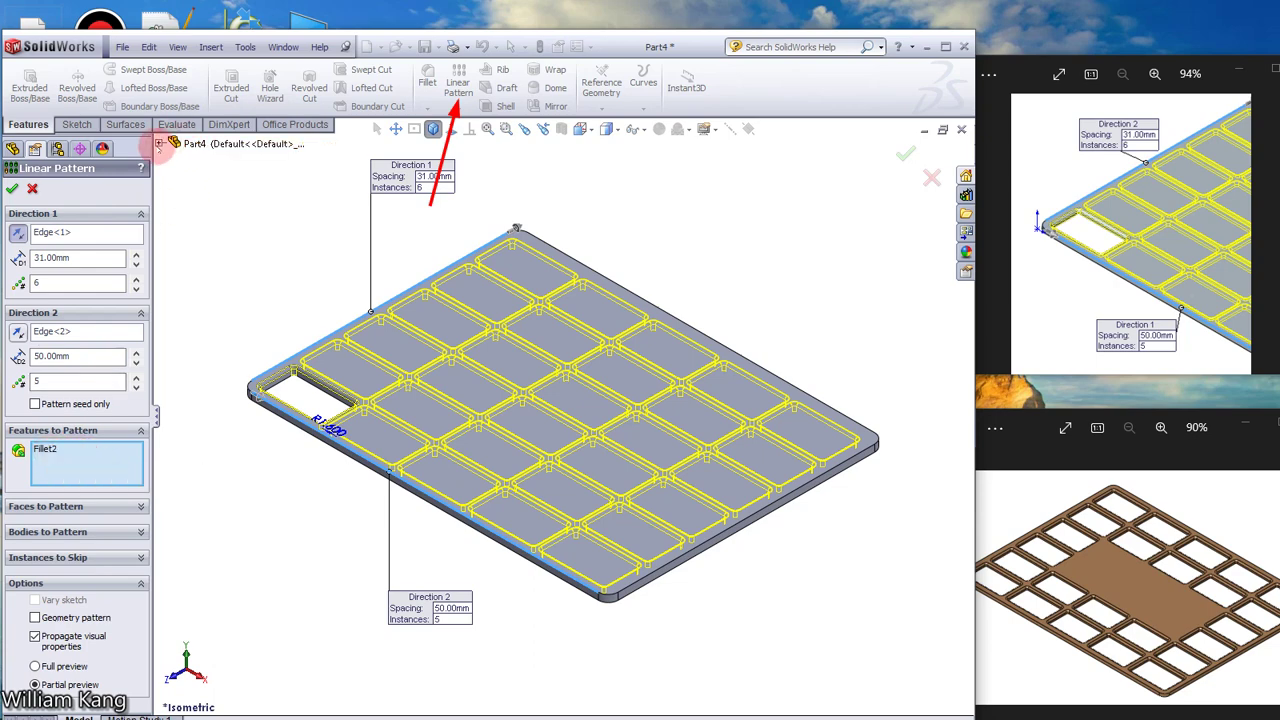
left_click(159, 143)
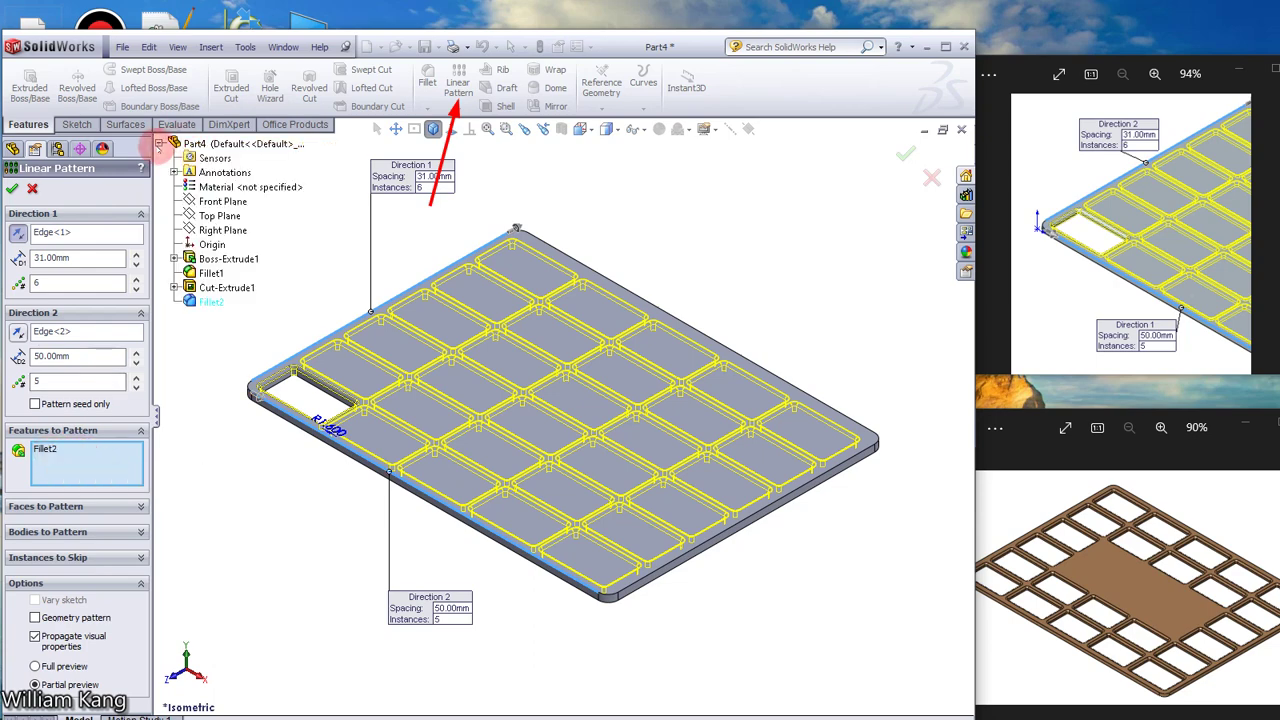
Include Cut-Extrude1 in the pattern and skip the centre instances, including (3,2), (4,2) and (3,3).
left_click(213, 287)
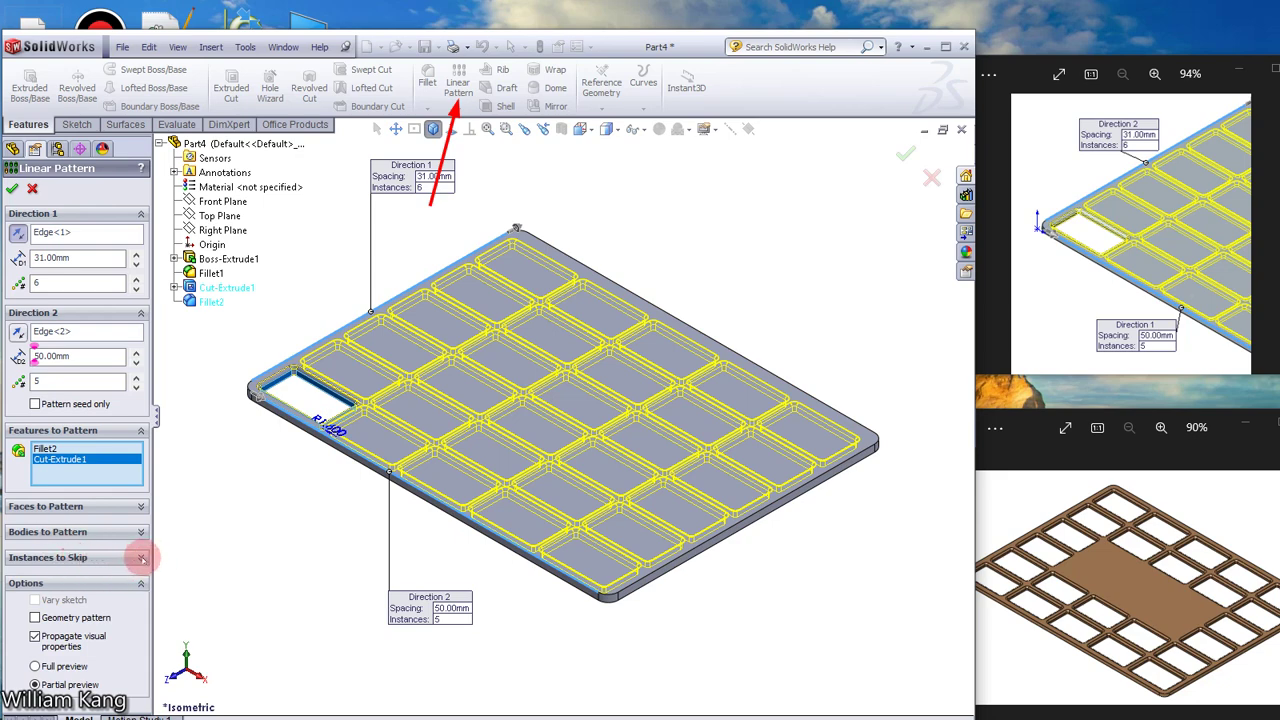
left_click(141, 557)
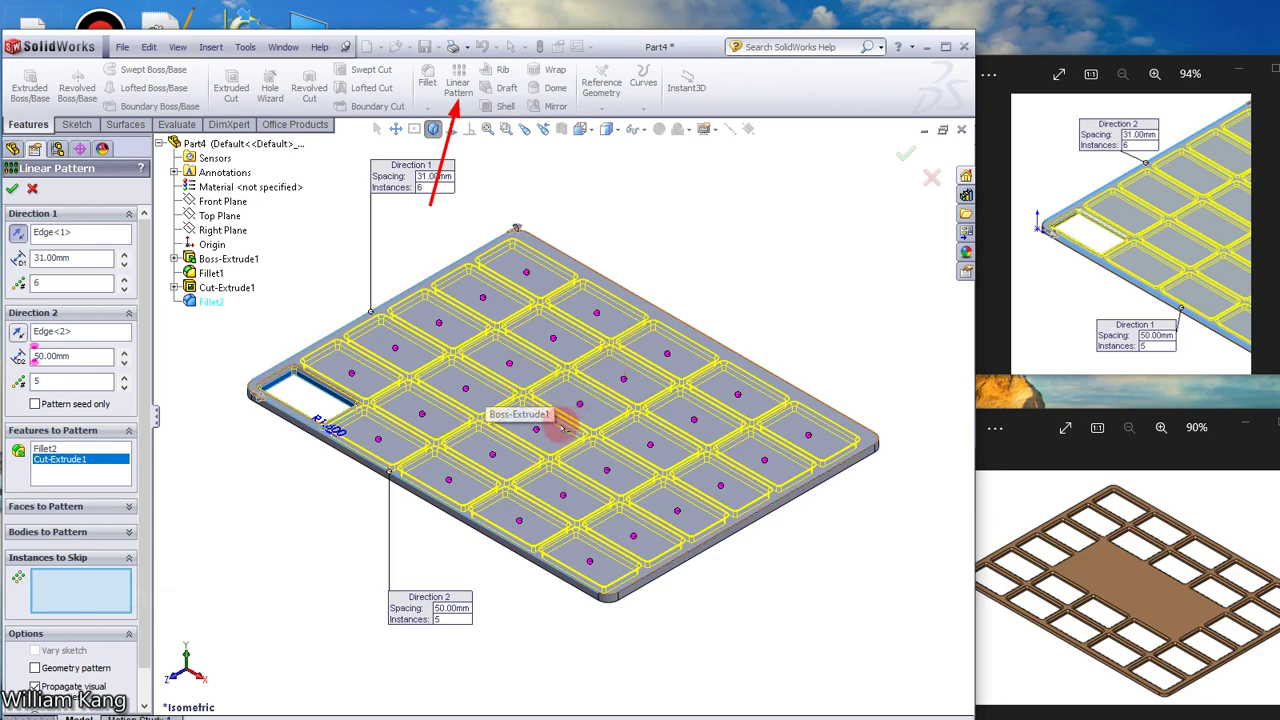
left_click(466, 390)
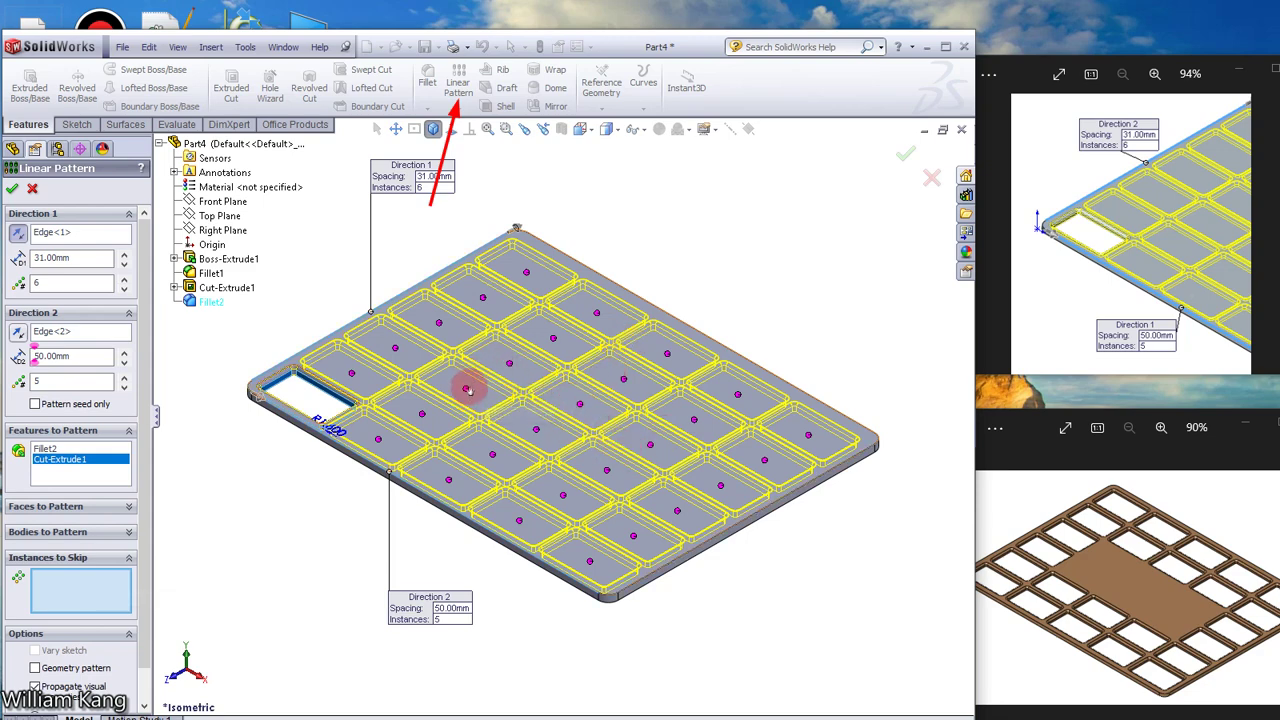
left_click(466, 390)
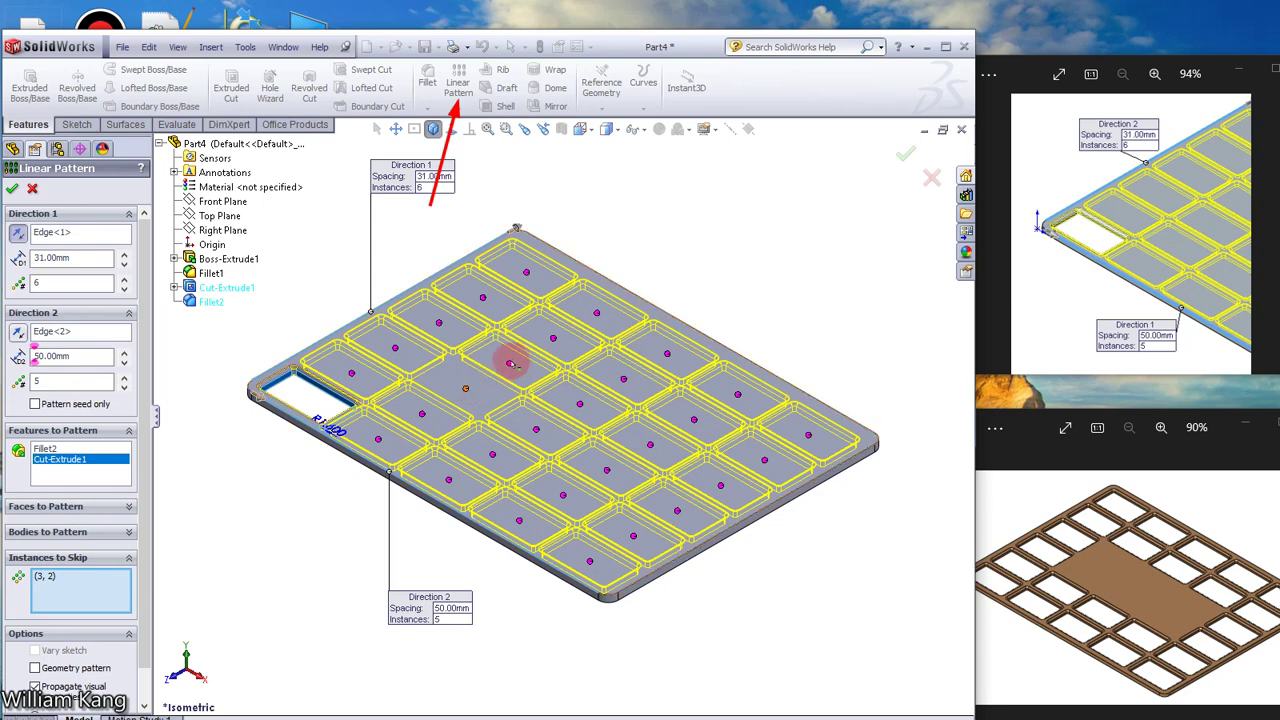
left_click(536, 432)
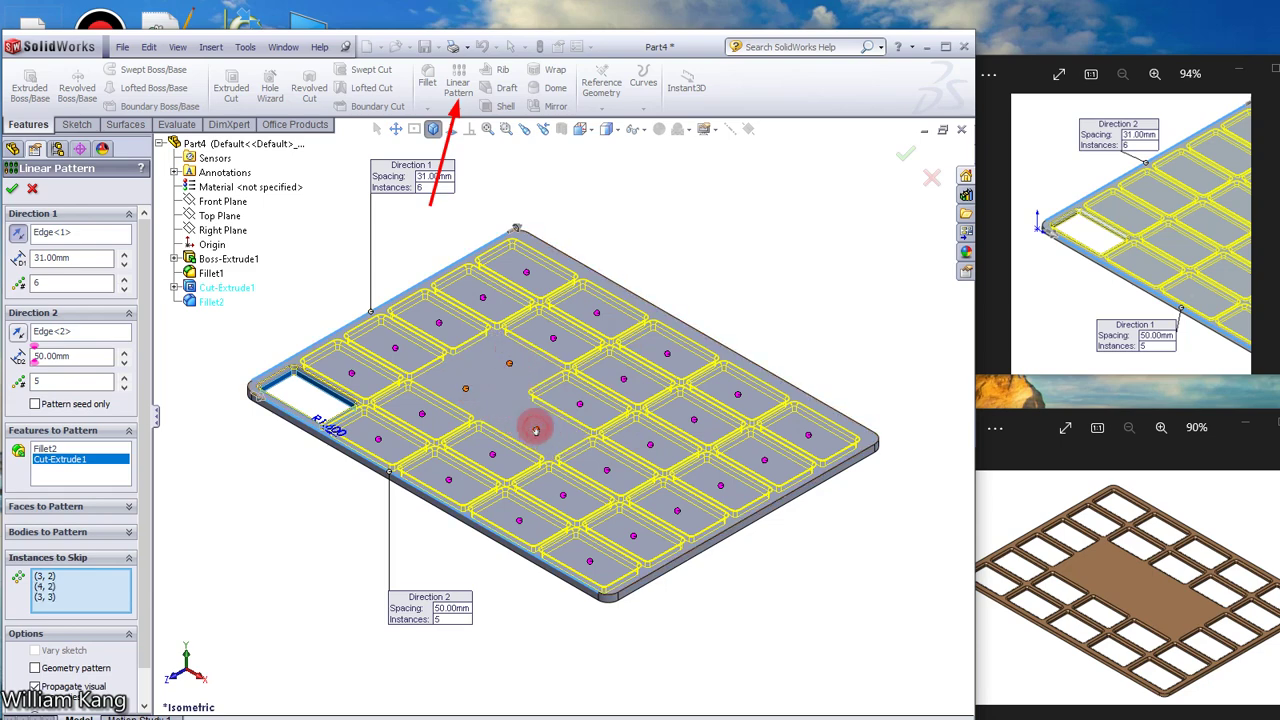
left_click(577, 410)
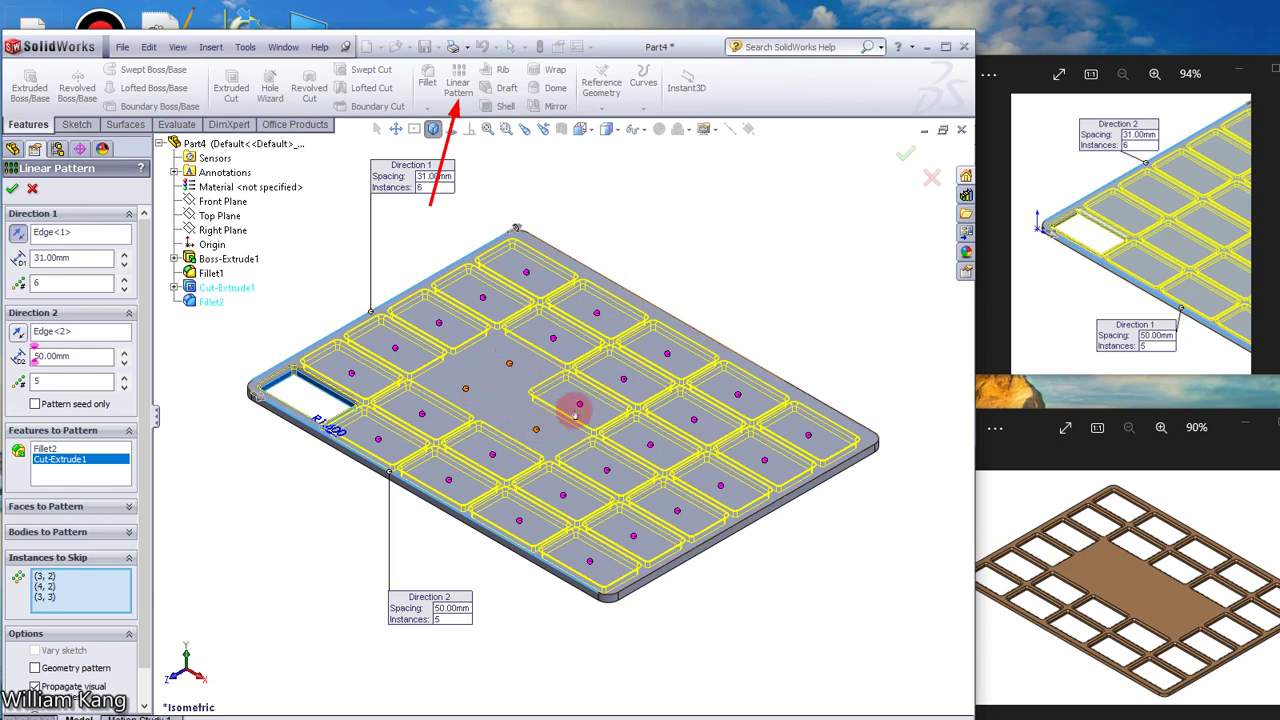
left_click(607, 468)
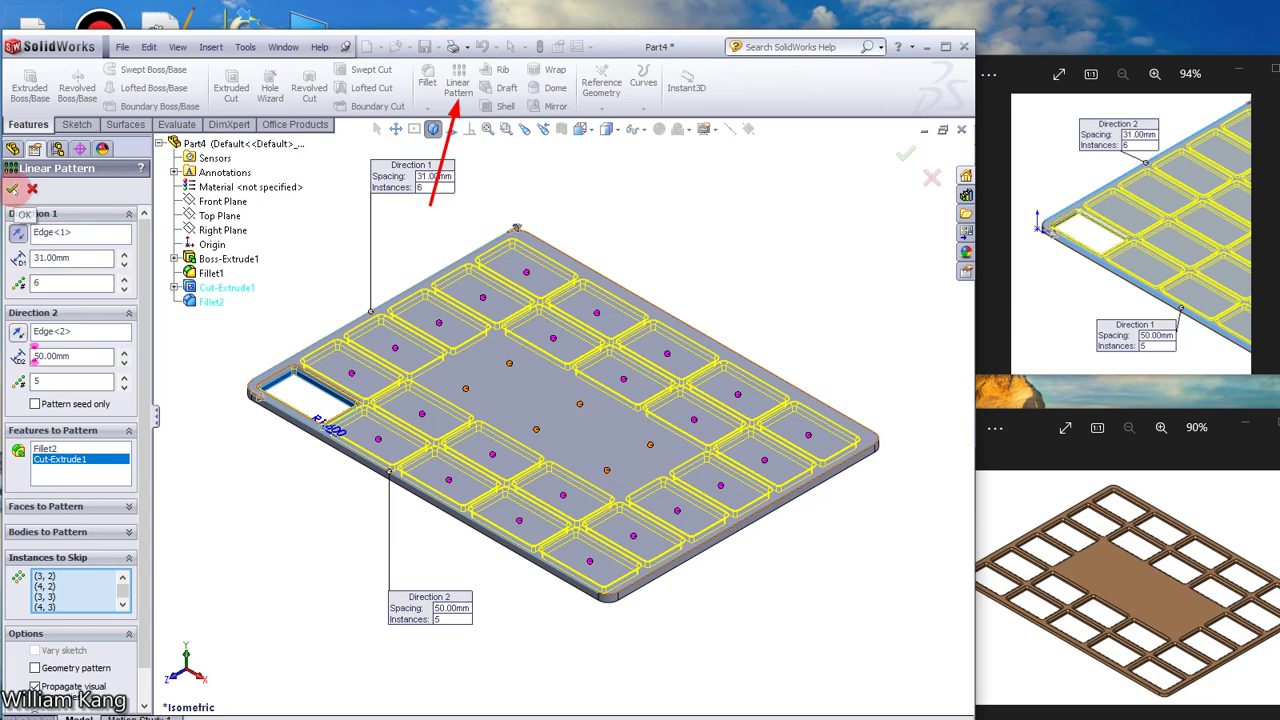
Accept the pattern so LPattern1 appears in the FeatureManager tree.
left_click(12, 188)
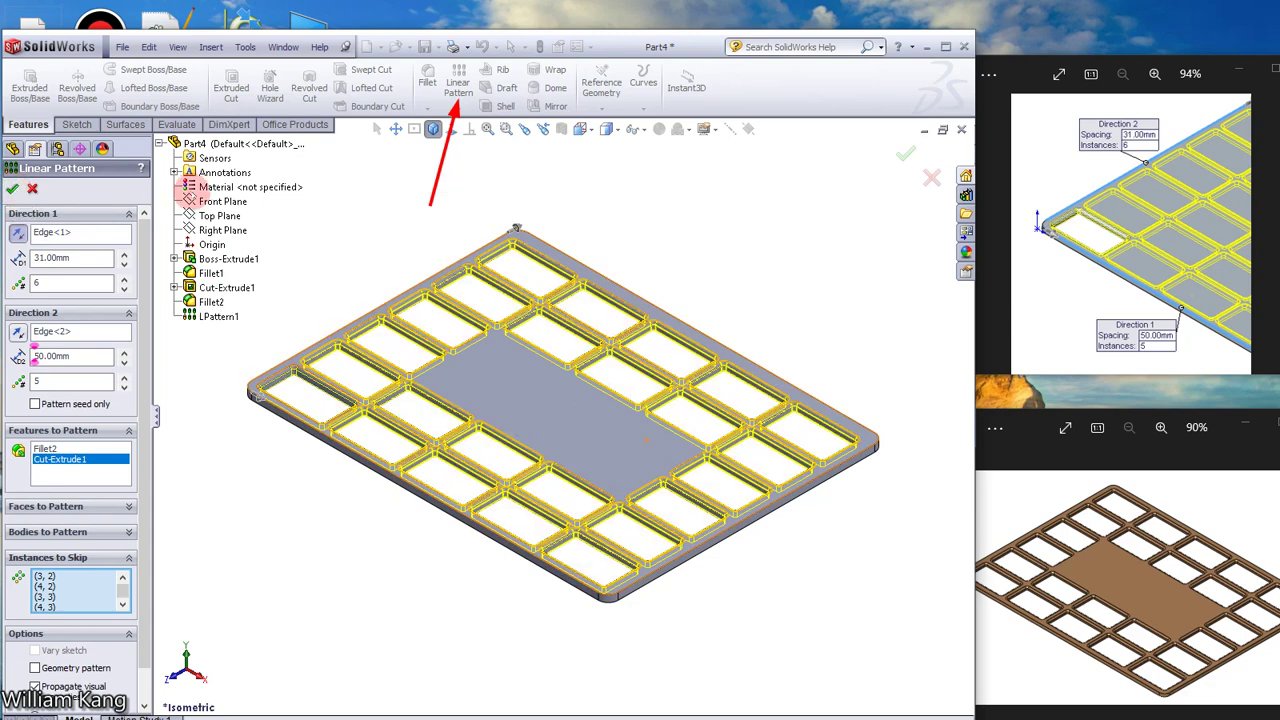
right_click(293, 232)
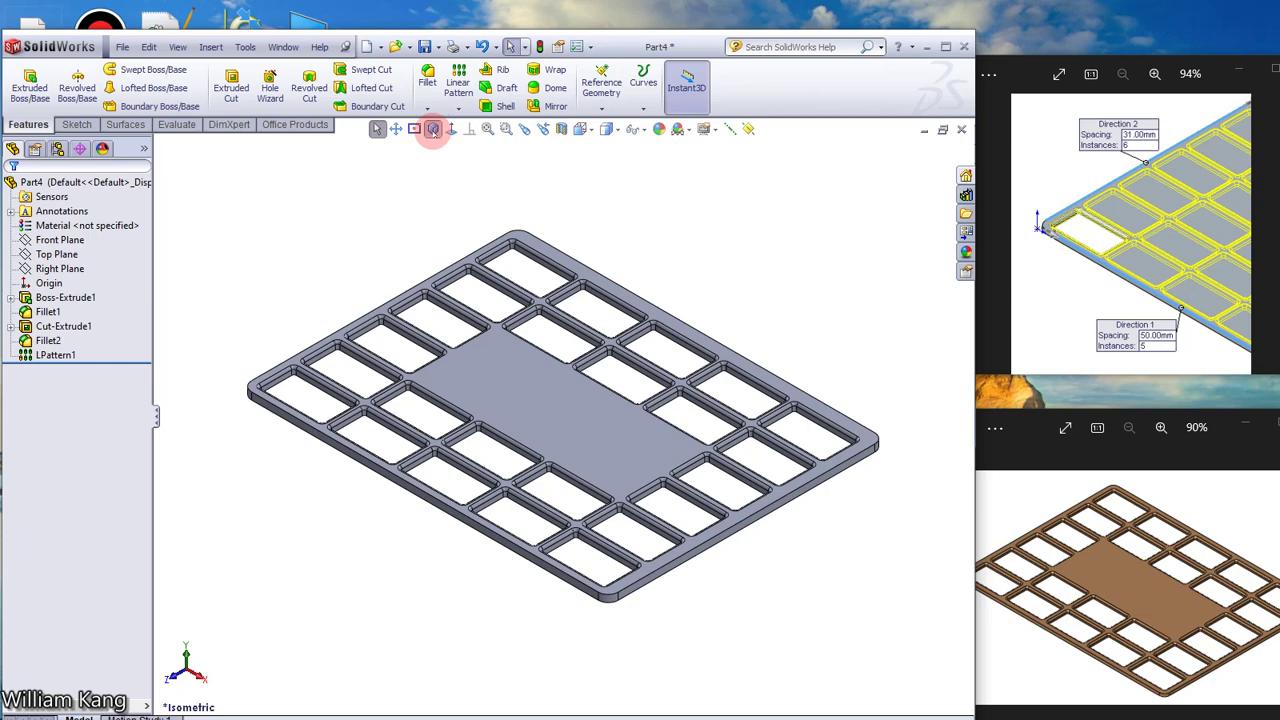
left_click(433, 130)
mouse_move(735, 11)
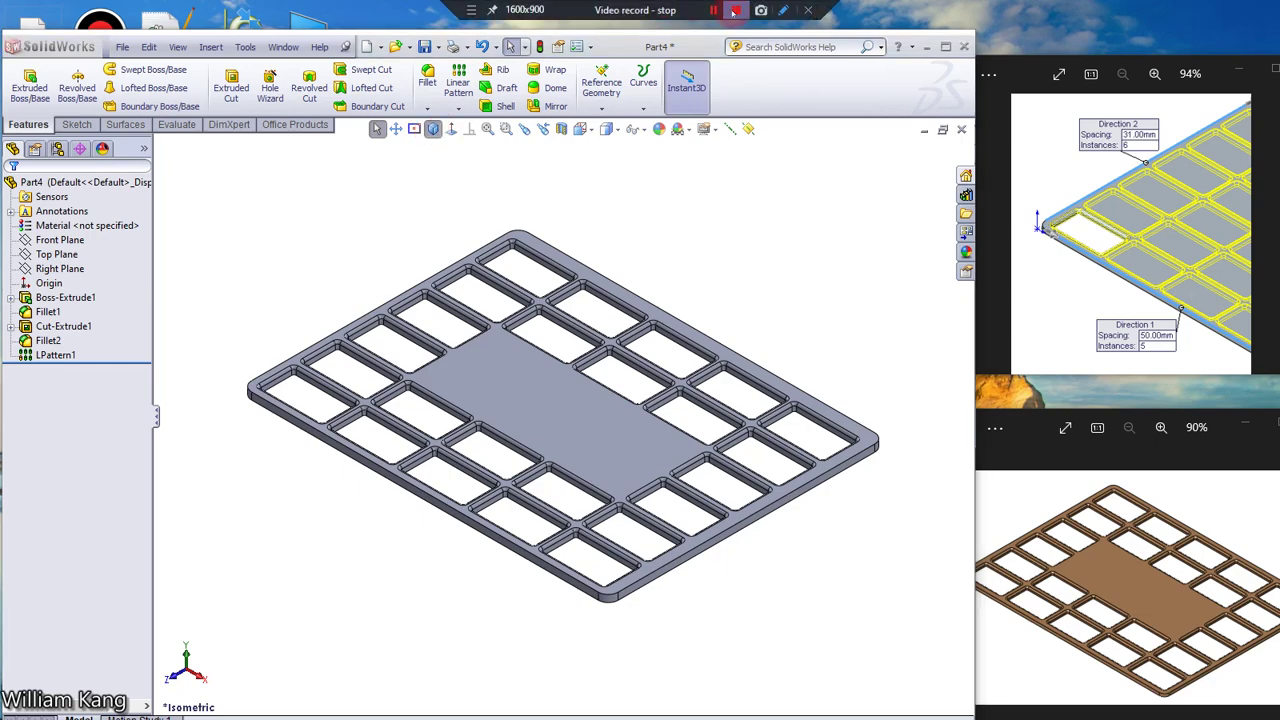